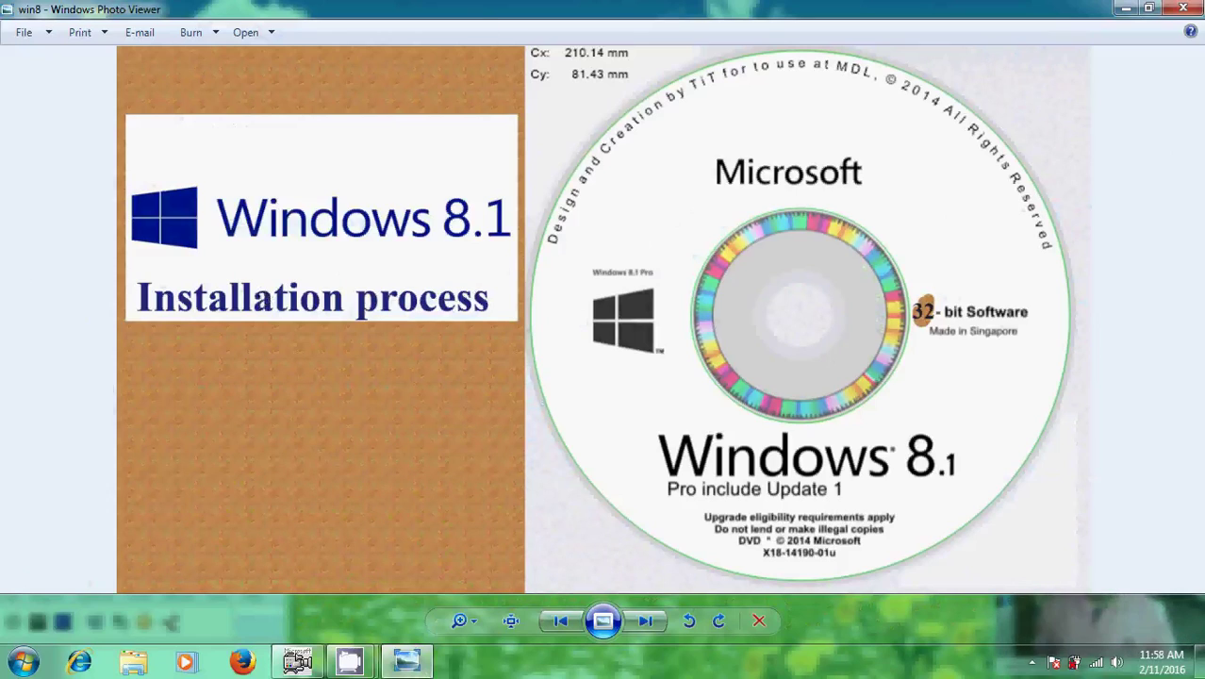
- Run Oracle VM VirtualBox as administrator, ignoring the inaccessible disk image warning and dismissing the new version notice
click(1184, 9)
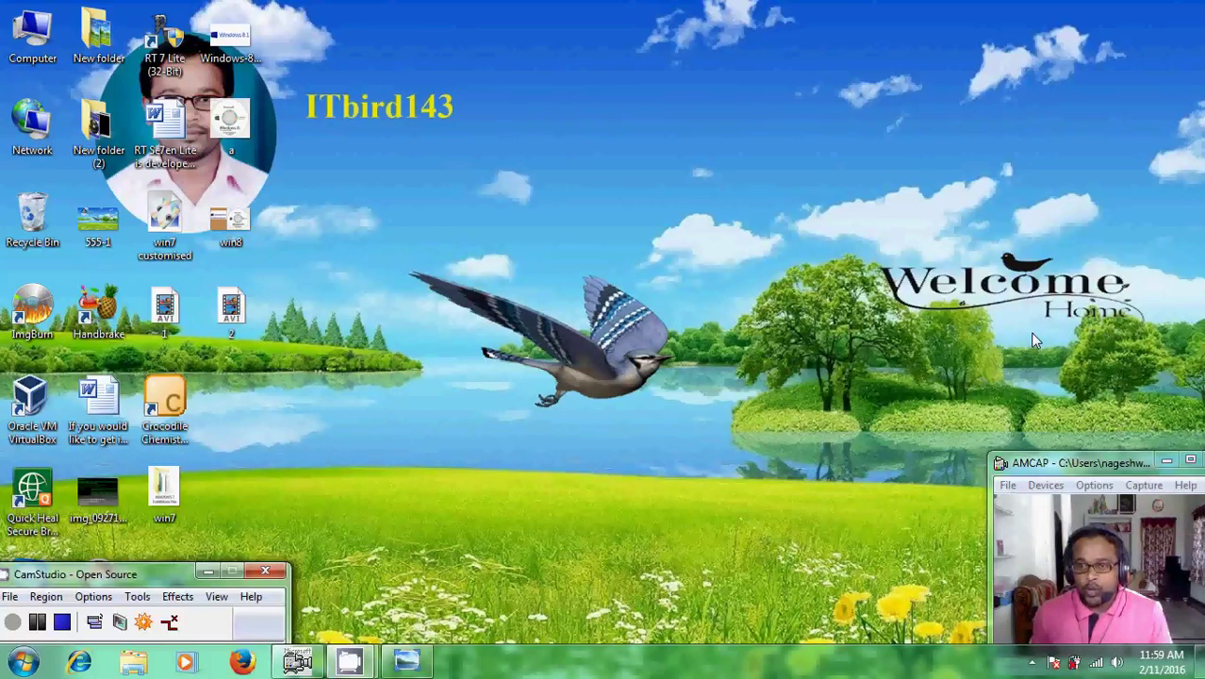
right_click(29, 398)
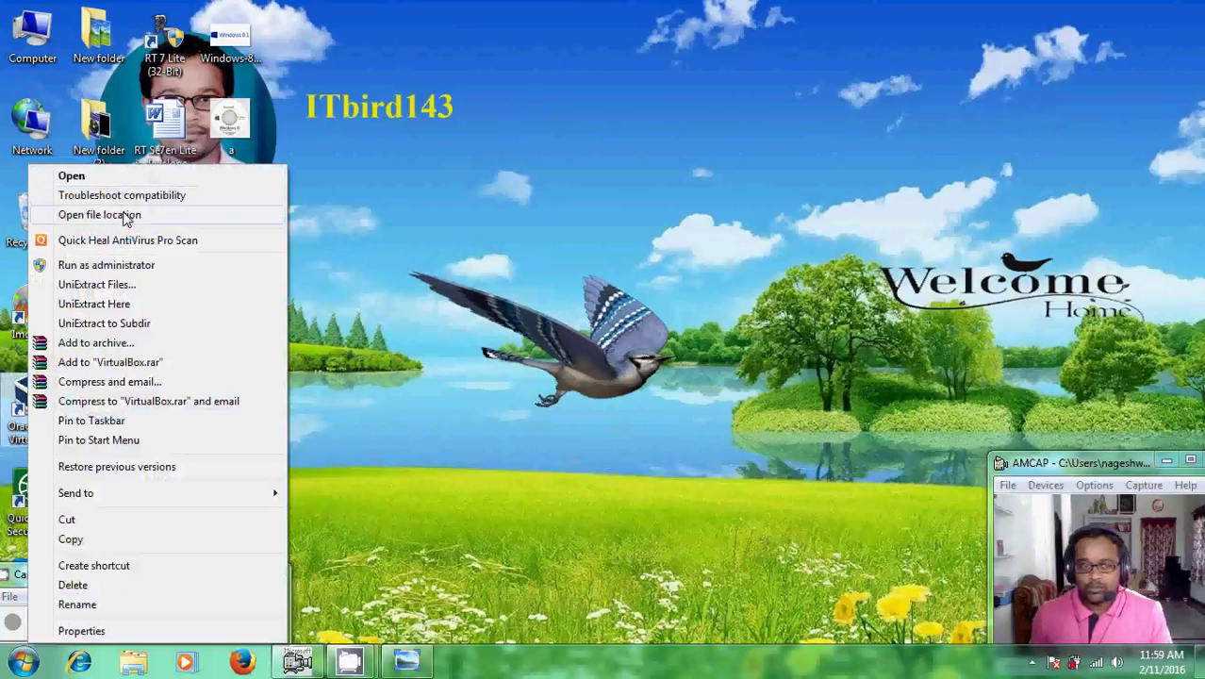
click(106, 265)
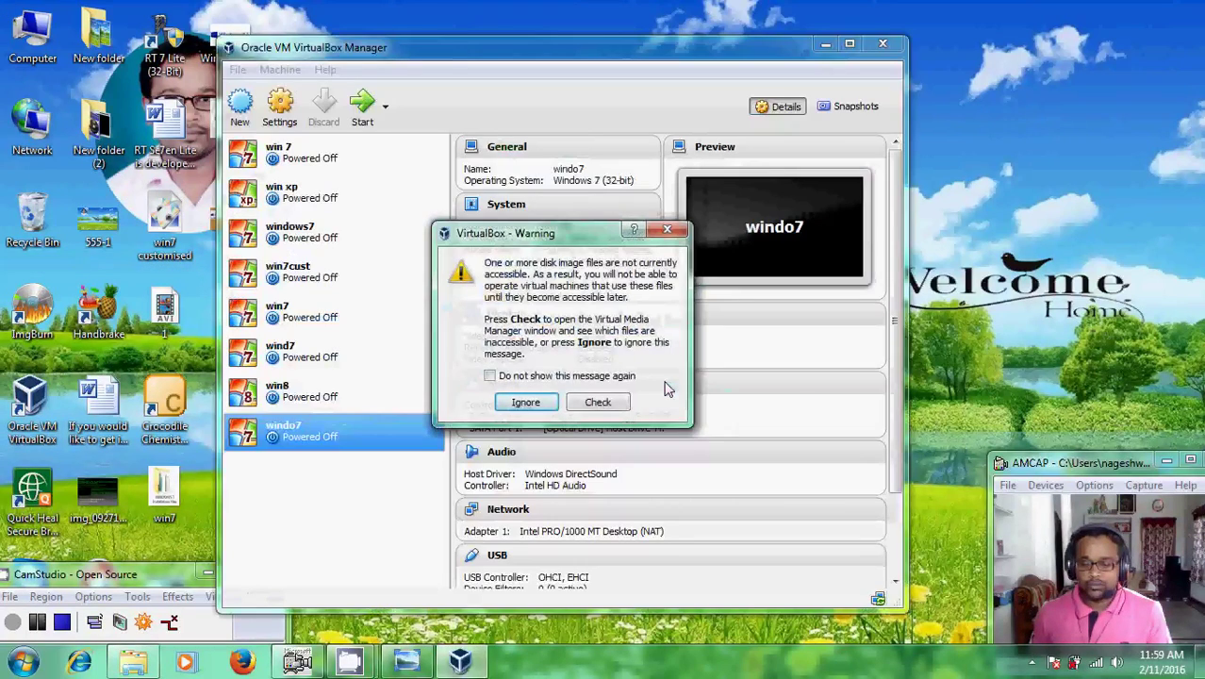
click(513, 403)
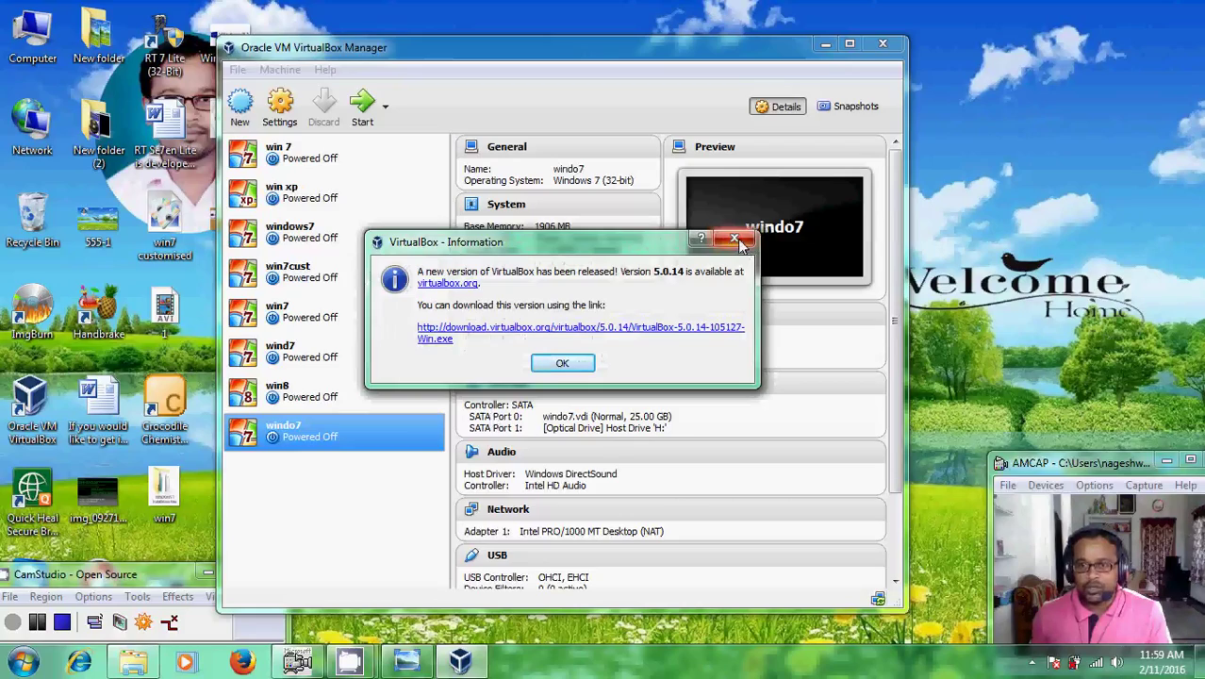
click(560, 363)
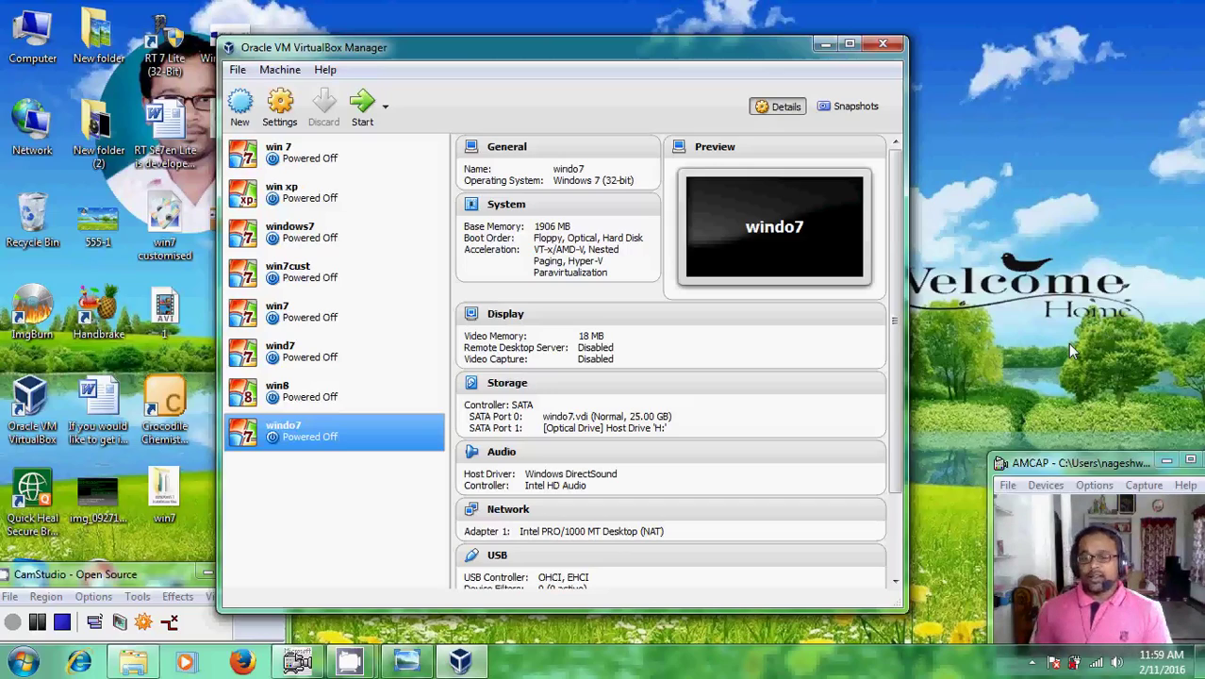
- Begin a new virtual machine named win8.1 for Windows 8.1 (32-bit) and allocate about 1979 MB of memory
click(240, 111)
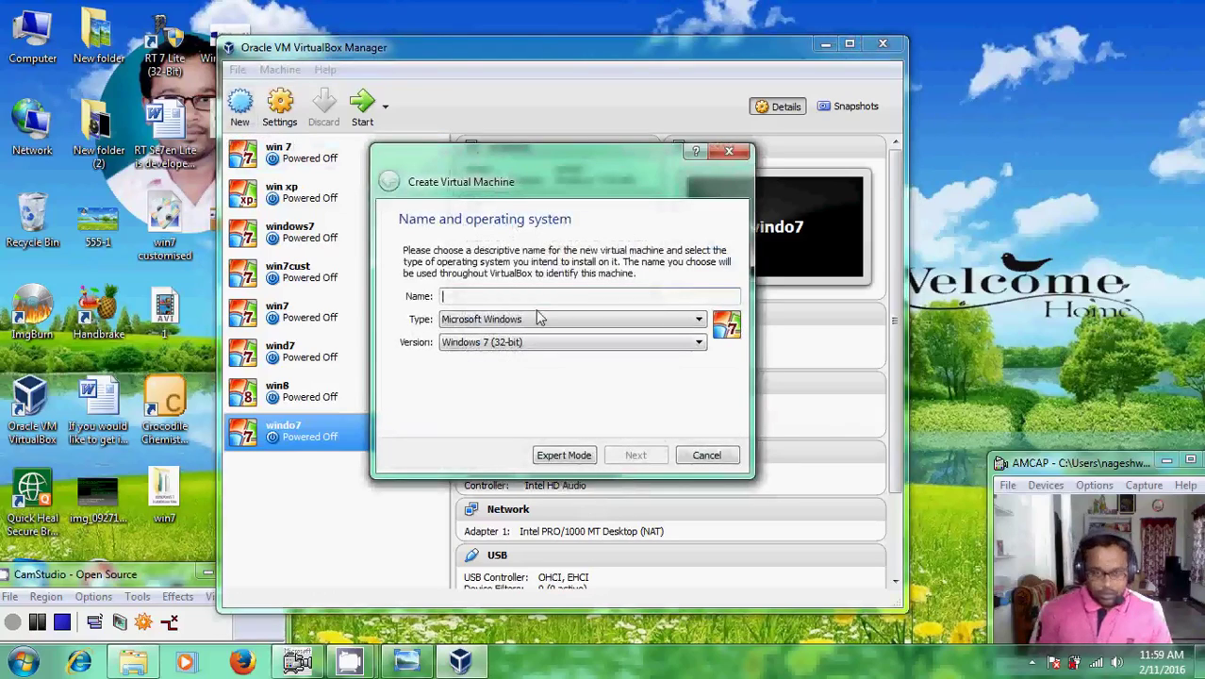
text(w)
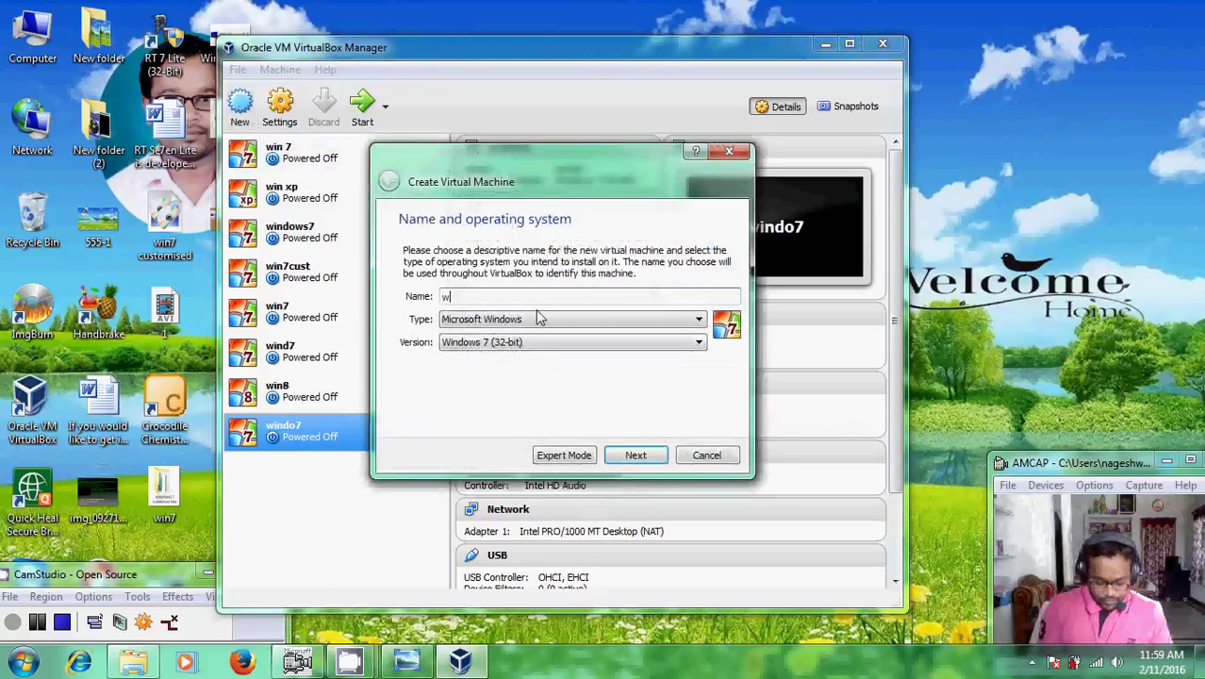
text(in8.1)
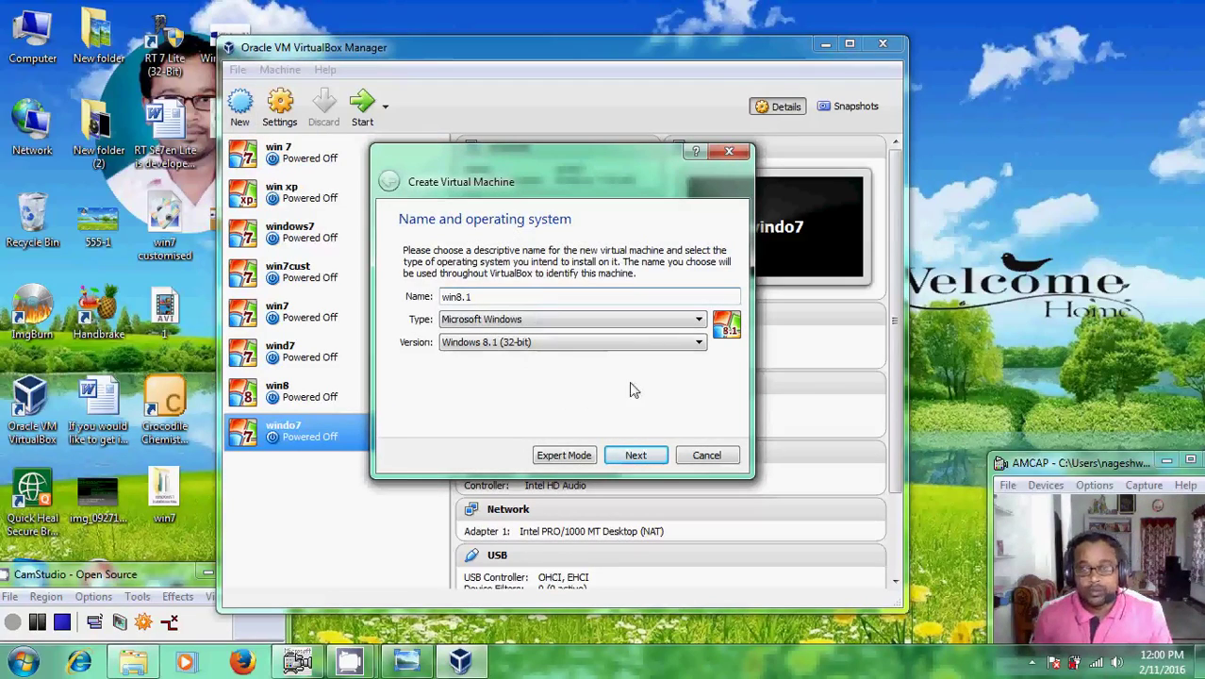
click(636, 457)
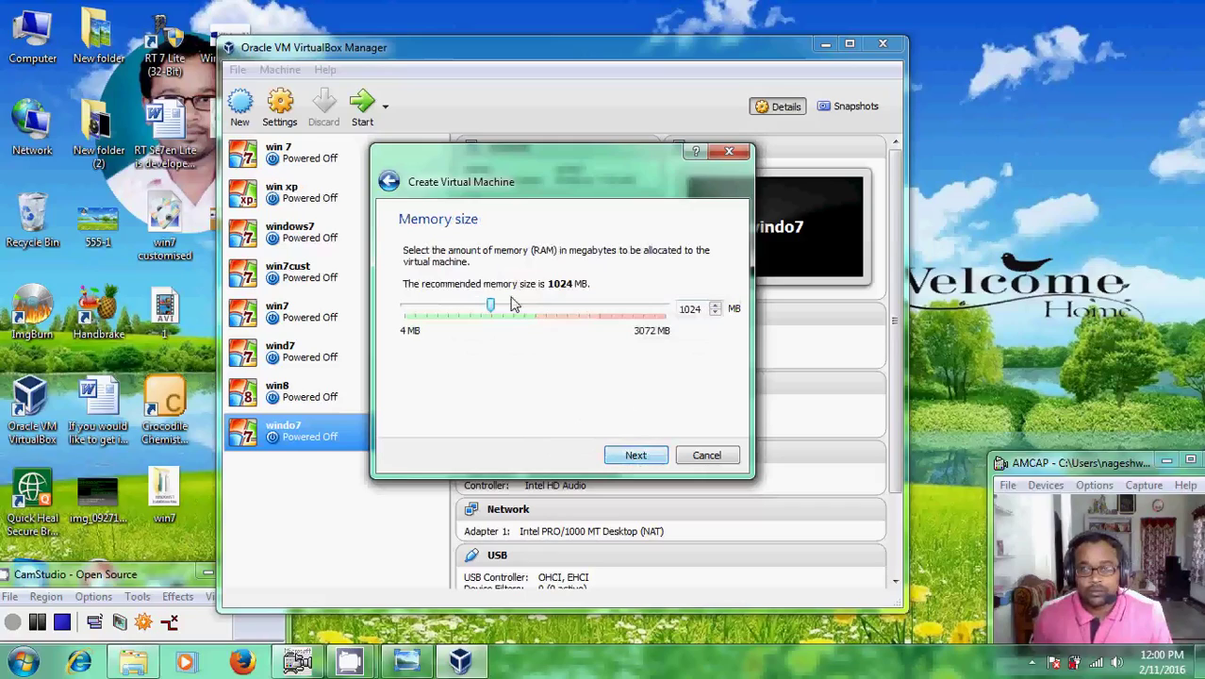
drag(490, 307, 572, 316)
click(635, 458)
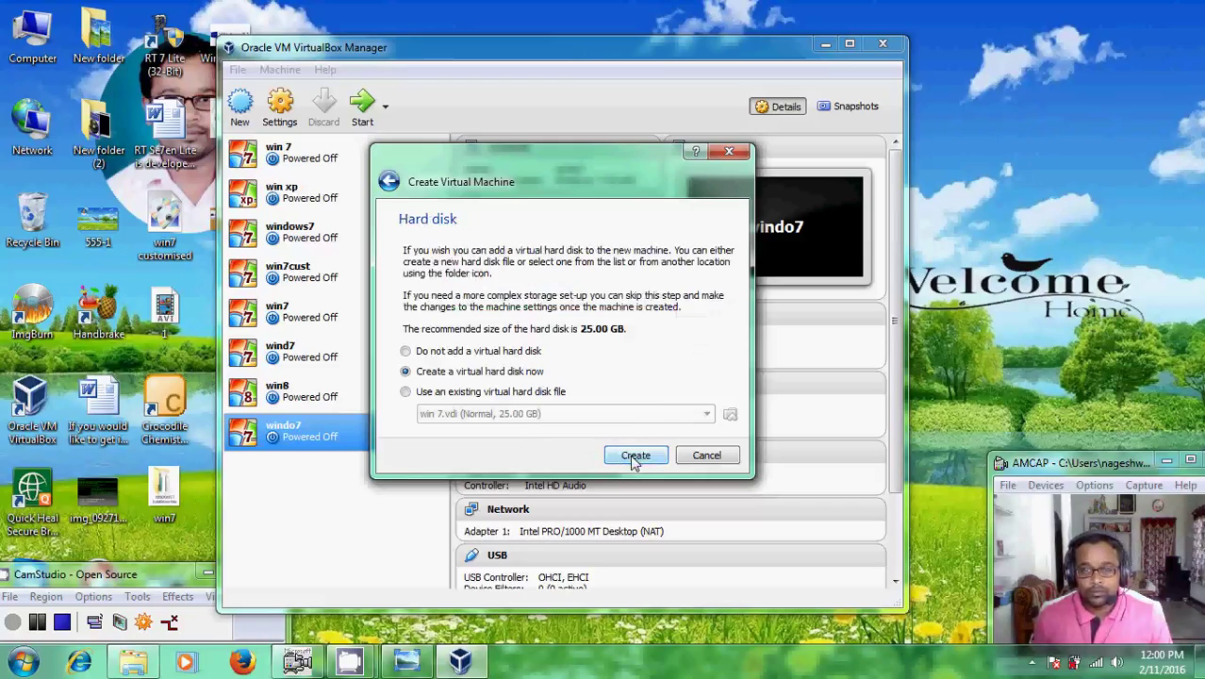
- Create a dynamically allocated 25 GB VDI virtual hard disk for the win8.1 machine
click(637, 458)
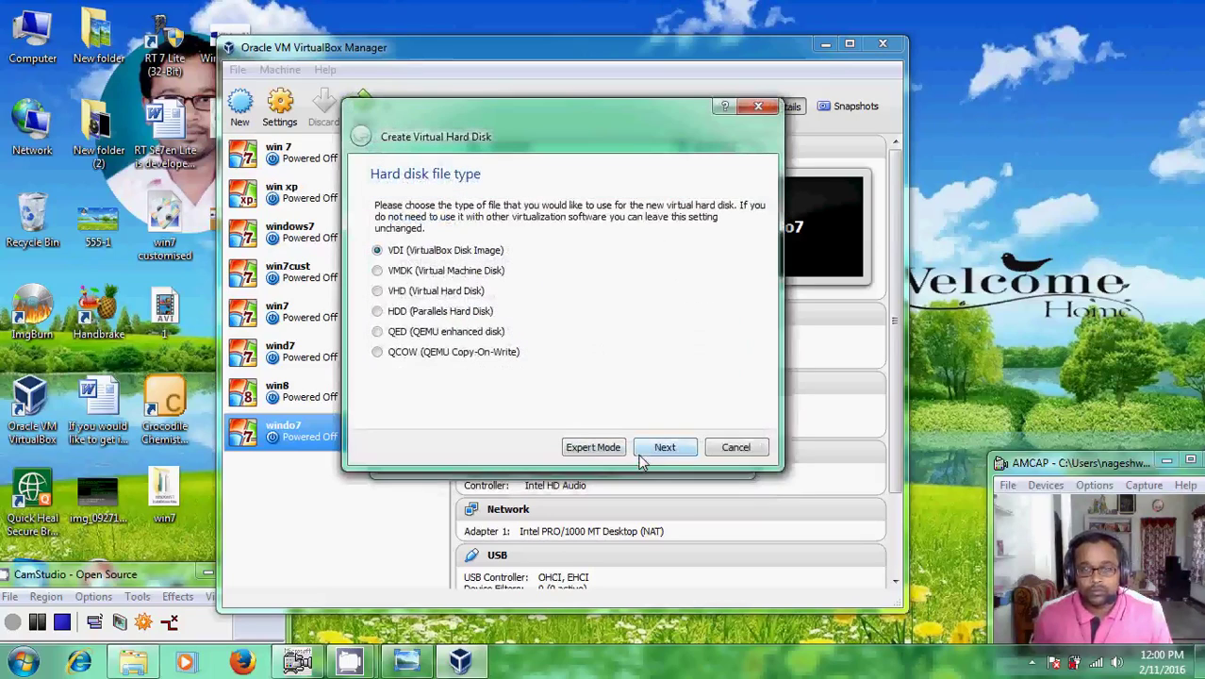
click(663, 448)
click(665, 449)
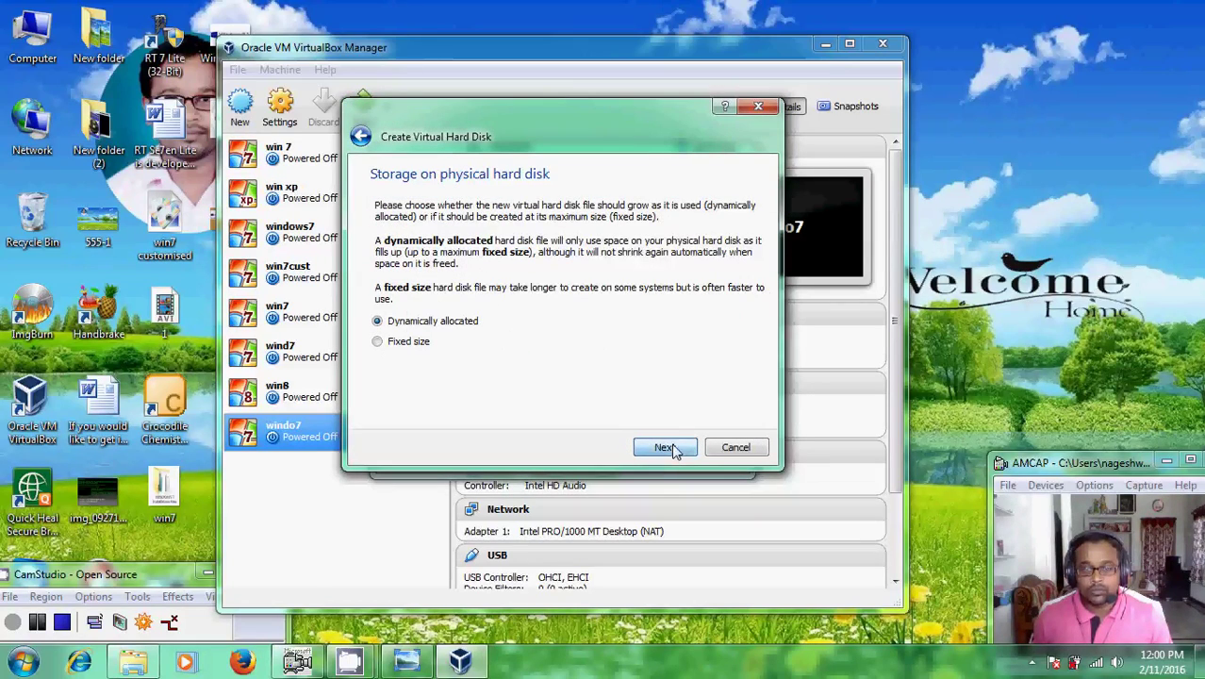
click(672, 448)
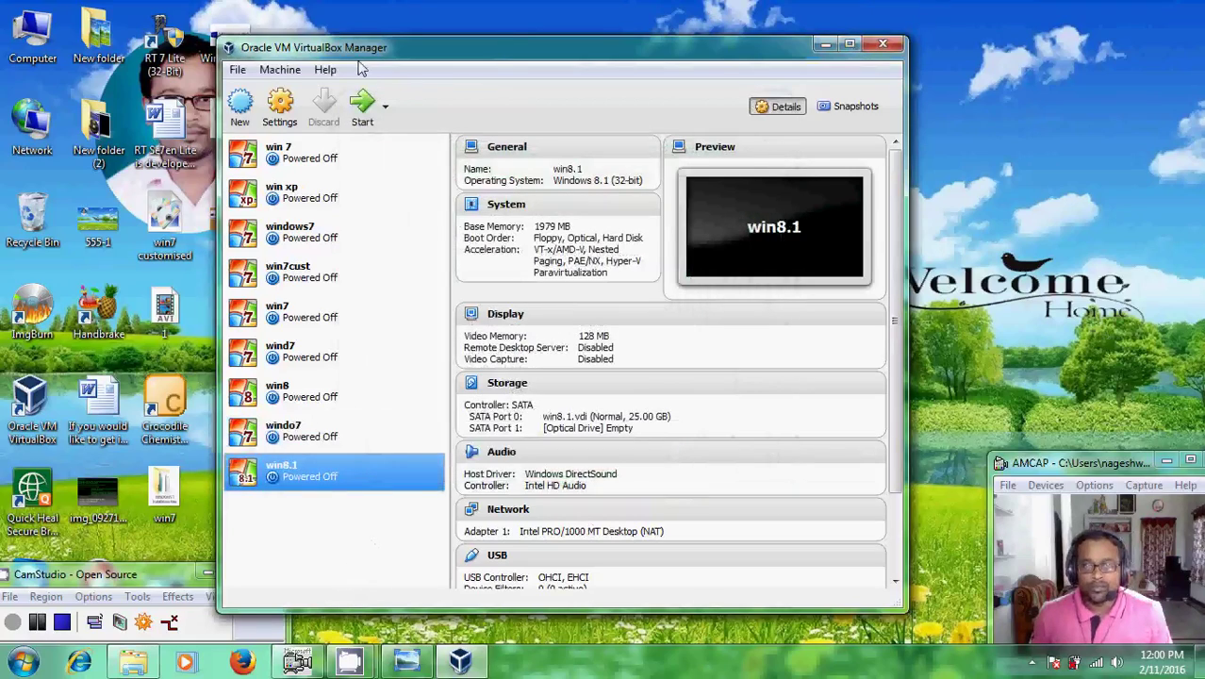
- Start the win8.1 virtual machine with Host Drive 'H:' as its start-up disk
click(364, 110)
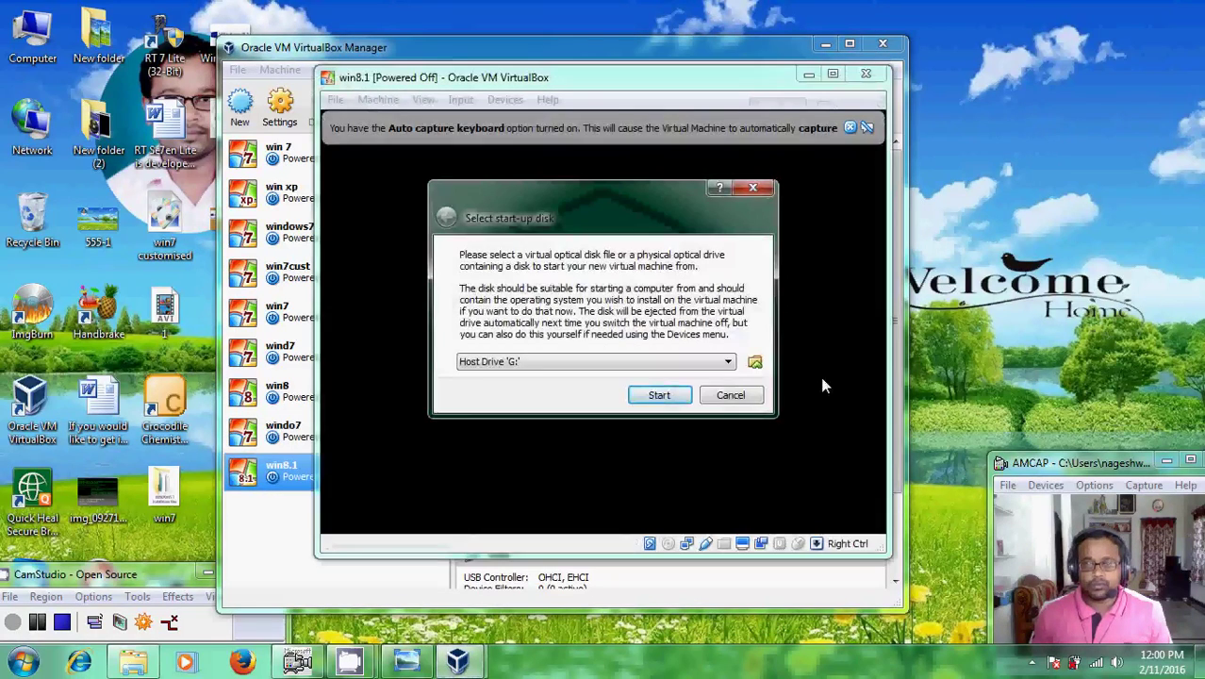
click(728, 361)
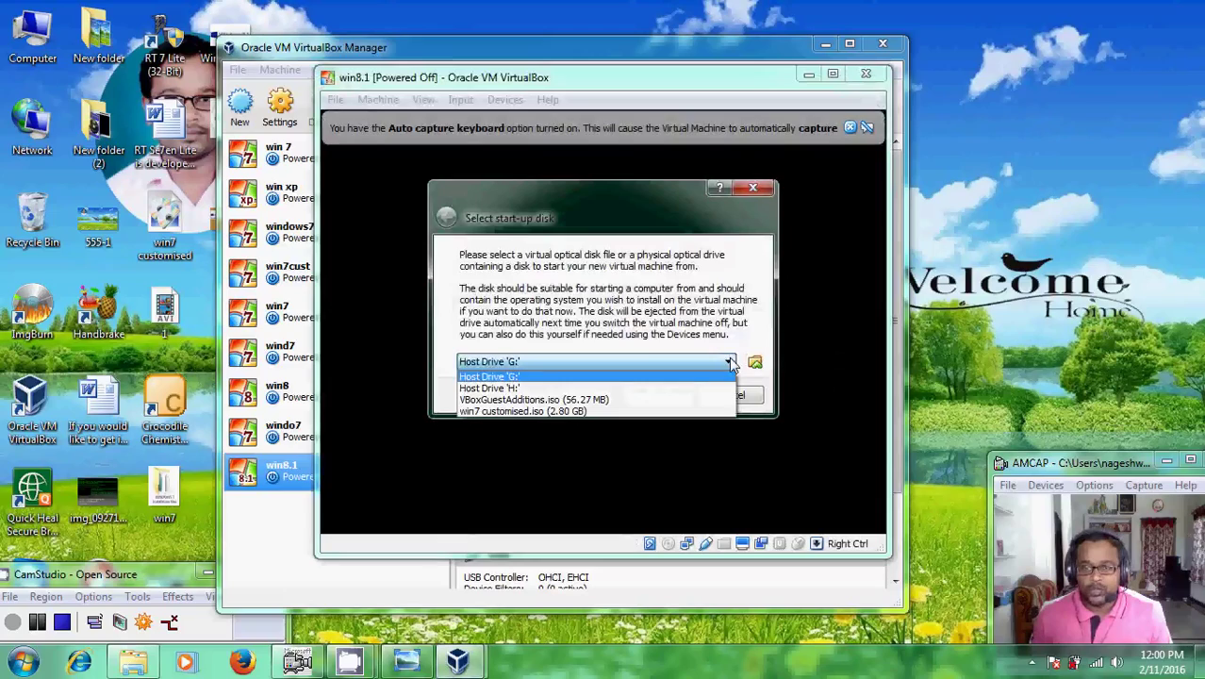
click(537, 390)
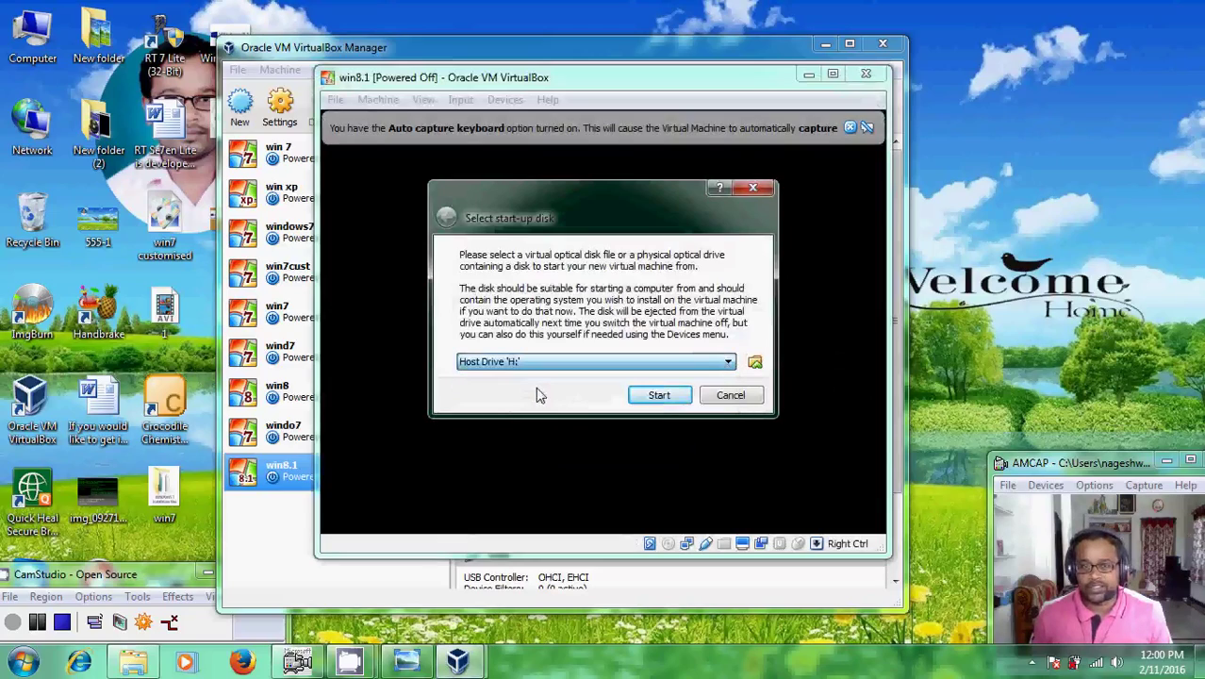
click(660, 395)
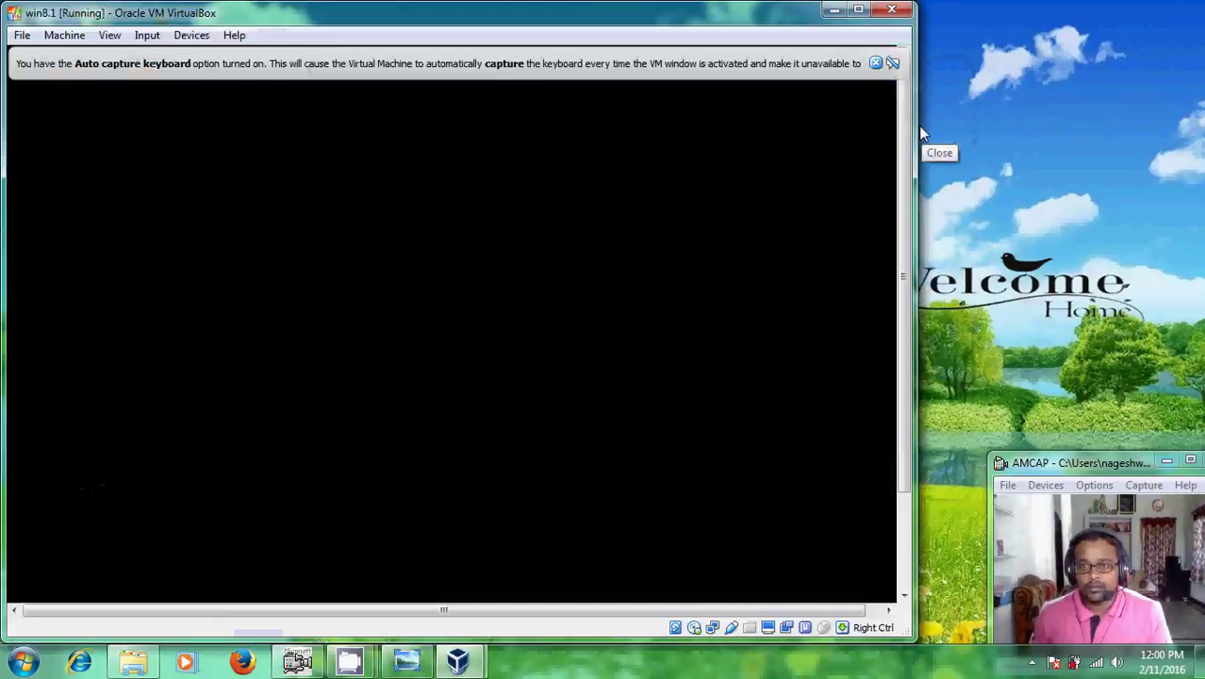
- Reposition the running win8.1 window and dismiss the keyboard capture and mouse pointer integration notices
drag(704, 22, 766, 38)
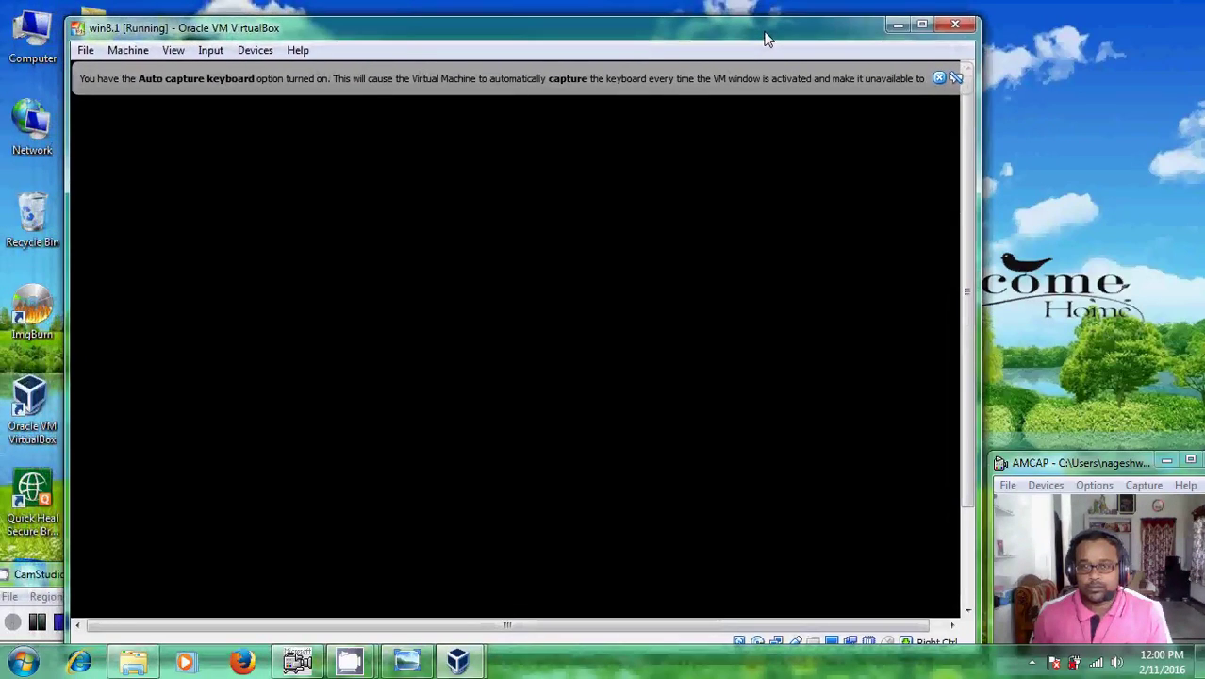
click(940, 77)
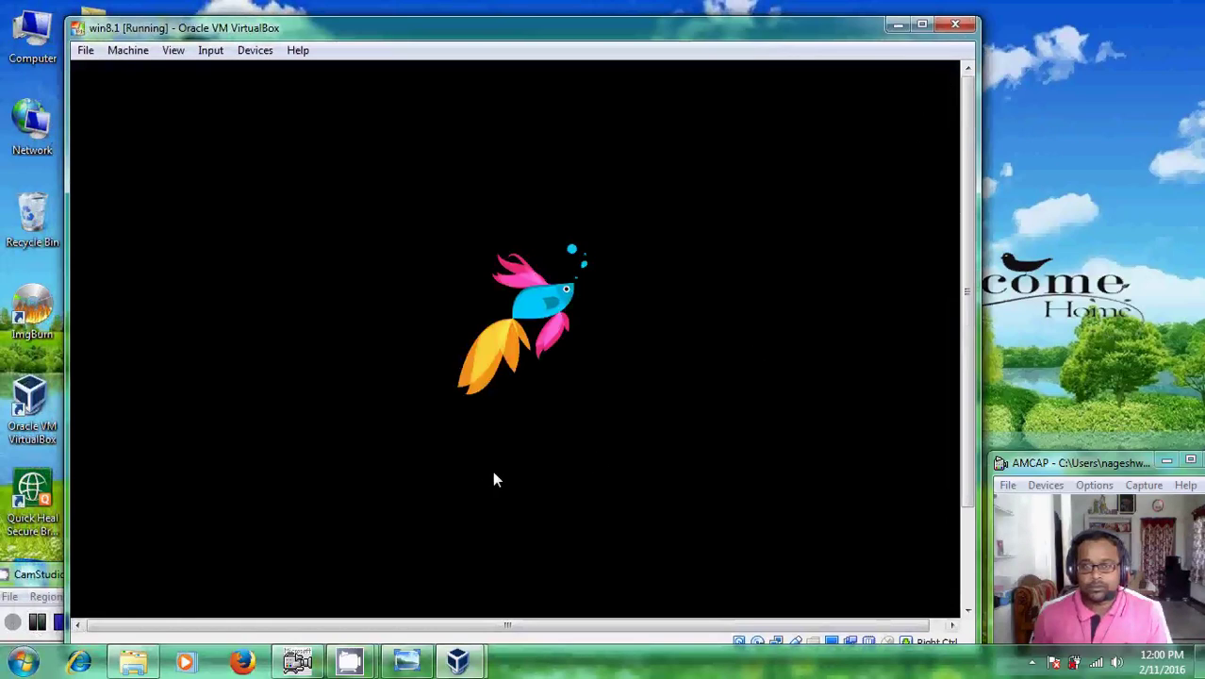
click(19, 629)
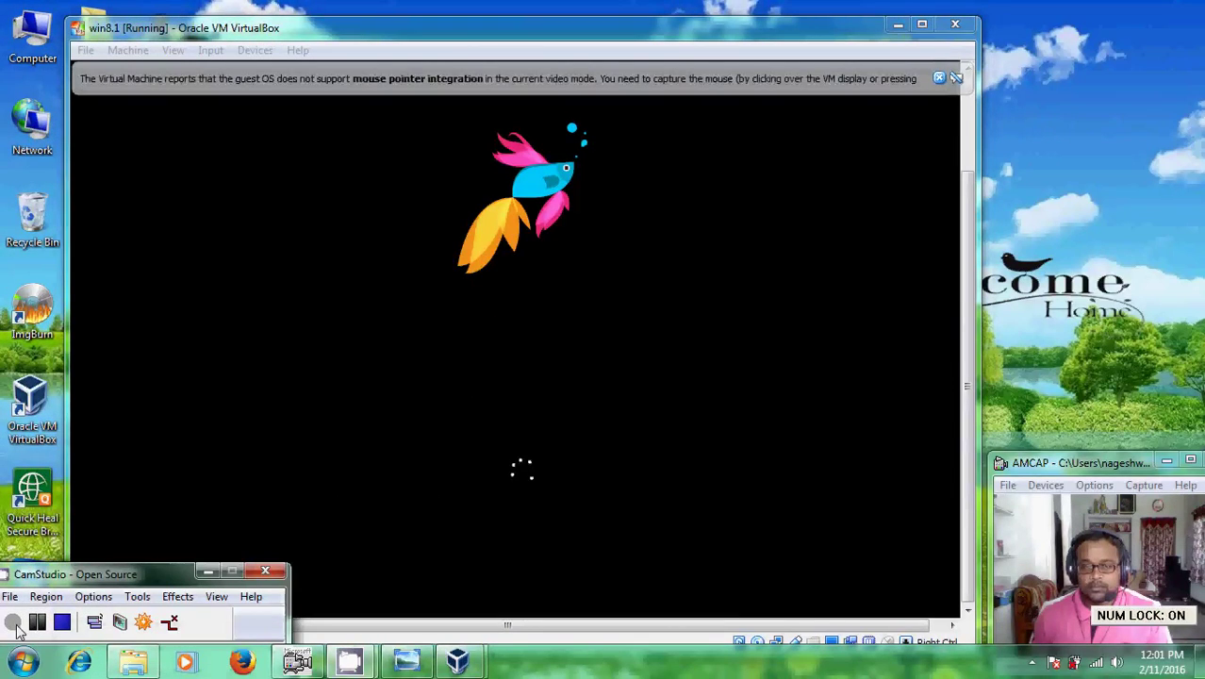
click(938, 78)
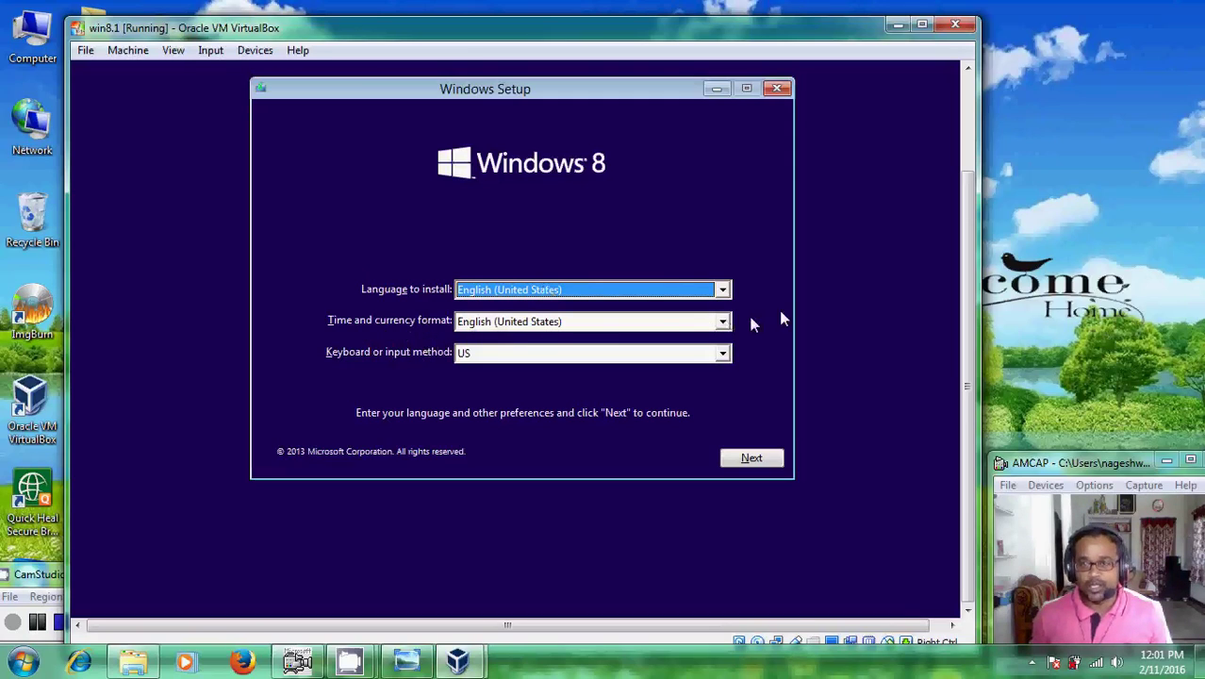
- Set the time and currency format to English (India) in Windows Setup and start the installation
click(723, 322)
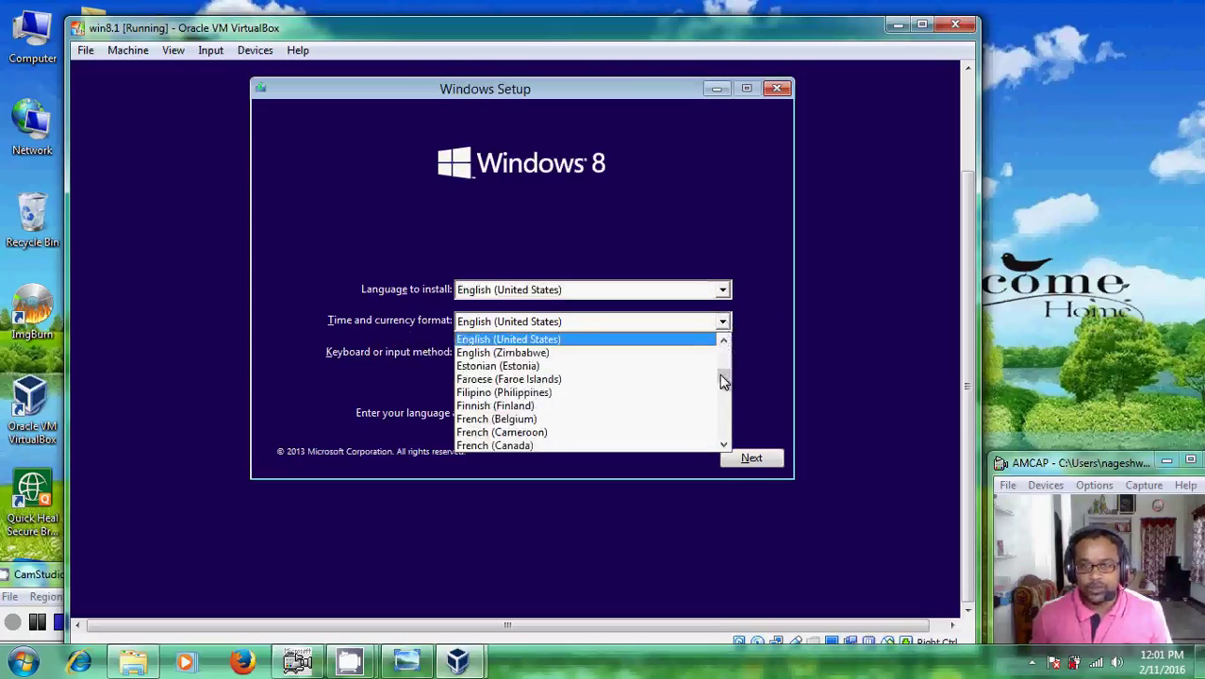
drag(723, 381, 726, 375)
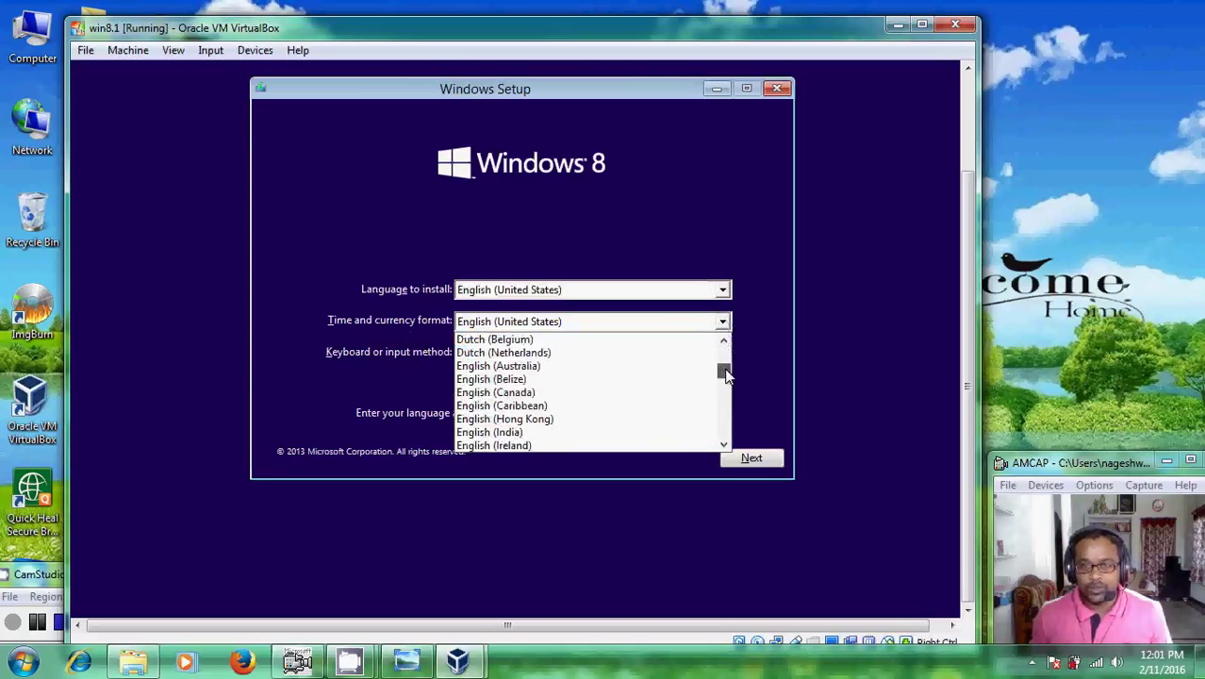
click(585, 434)
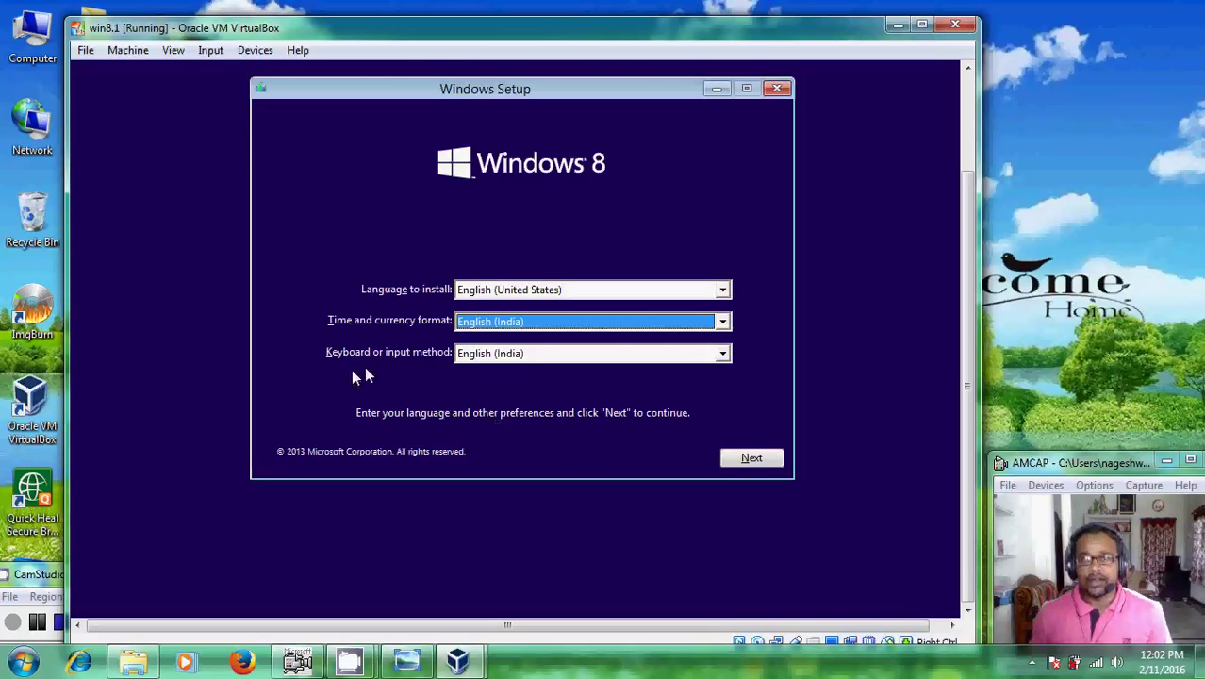
click(751, 458)
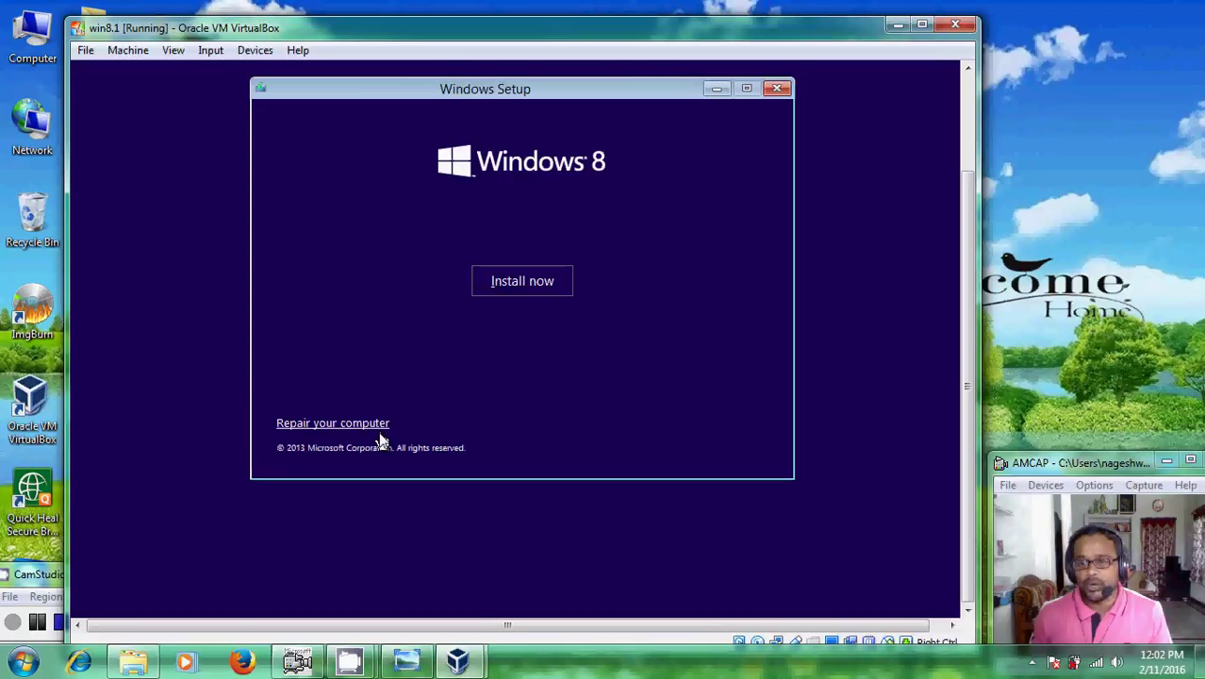
click(524, 283)
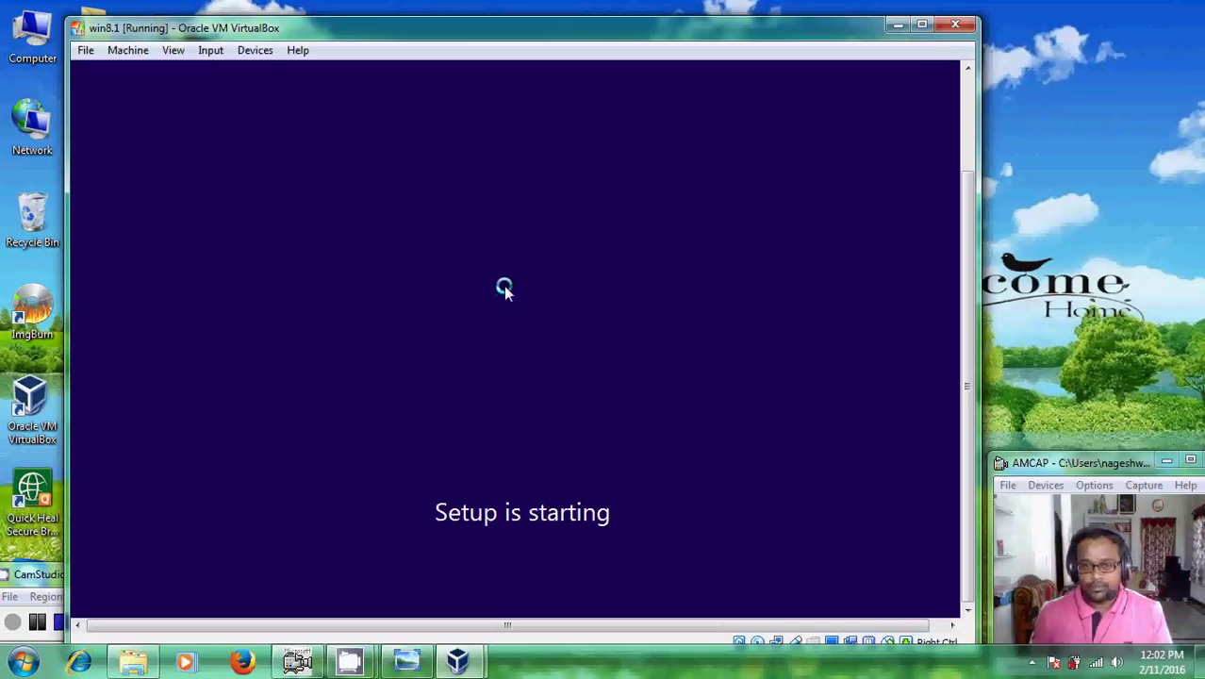
click(38, 623)
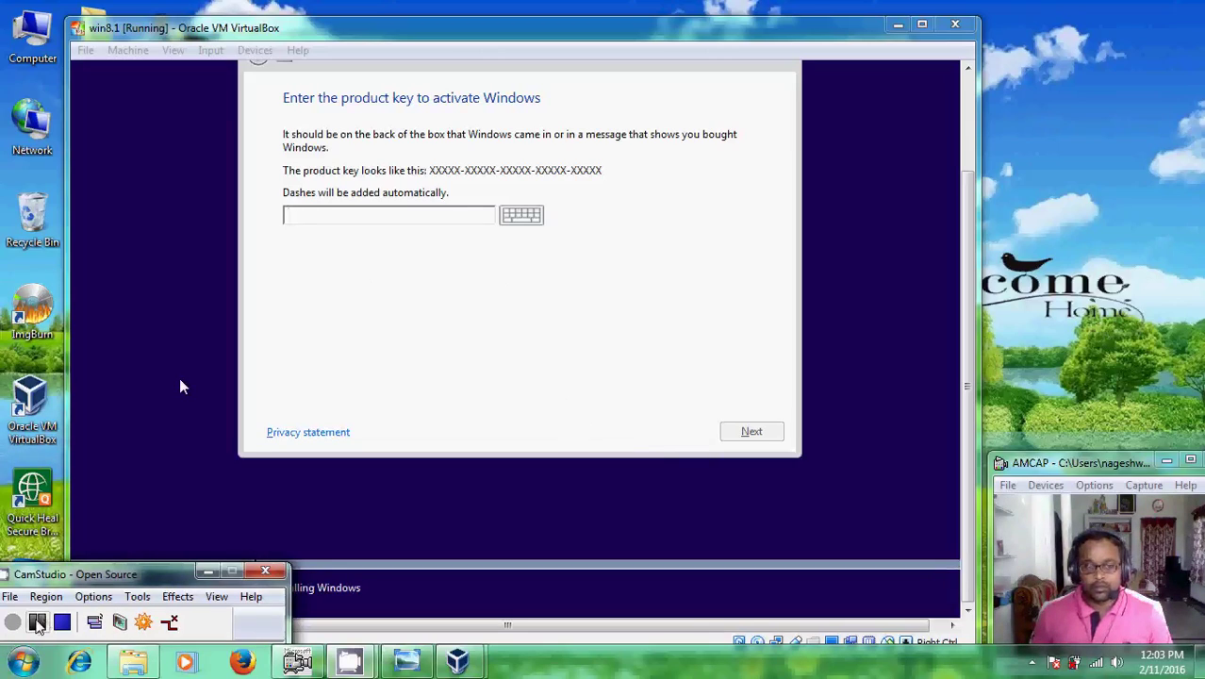
click(38, 624)
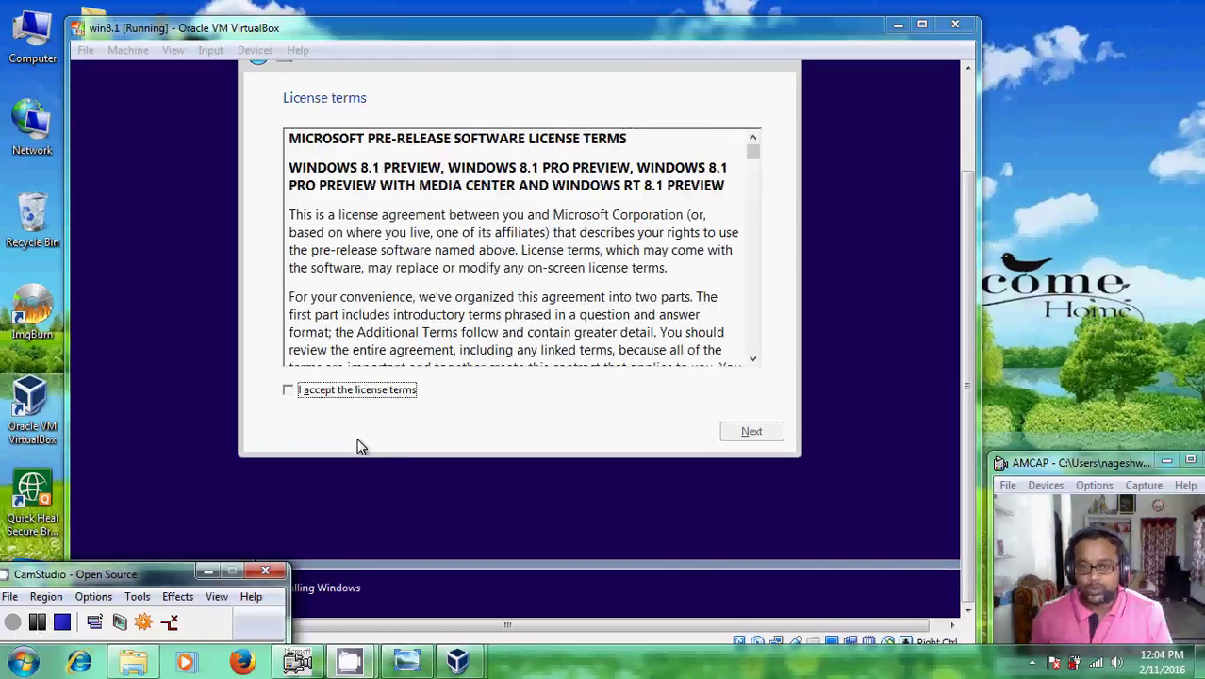
- Accept the license terms and choose the Custom: Install Windows only (advanced) installation type
click(289, 392)
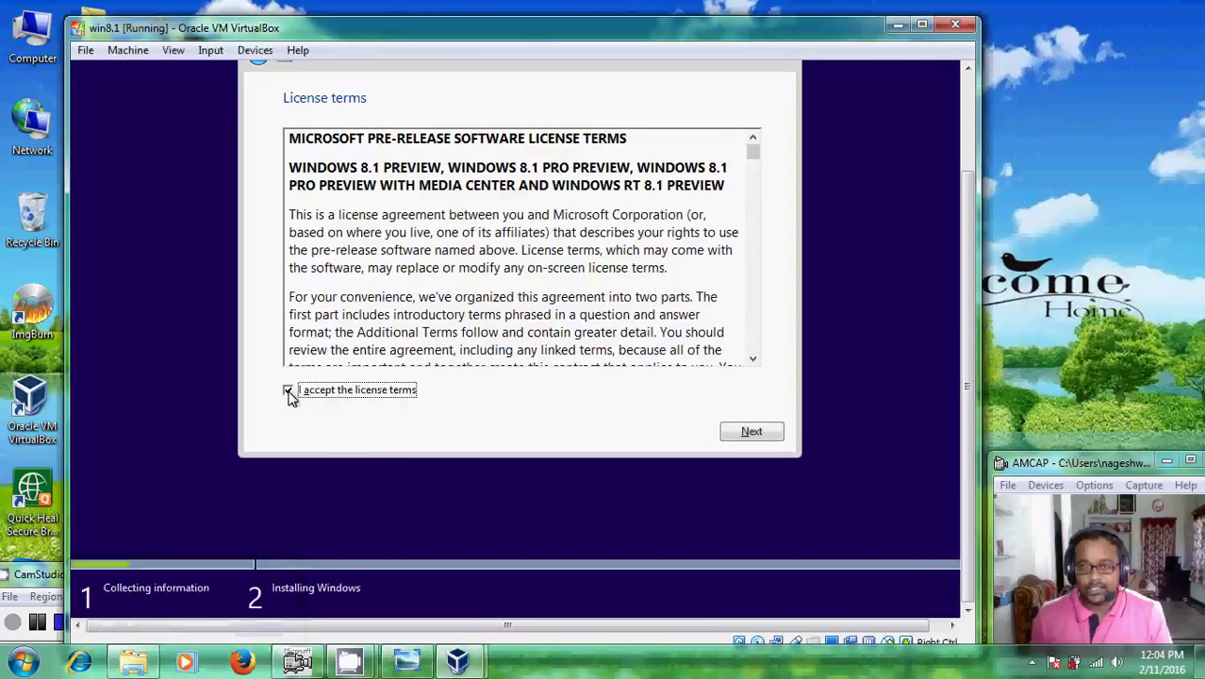
click(769, 435)
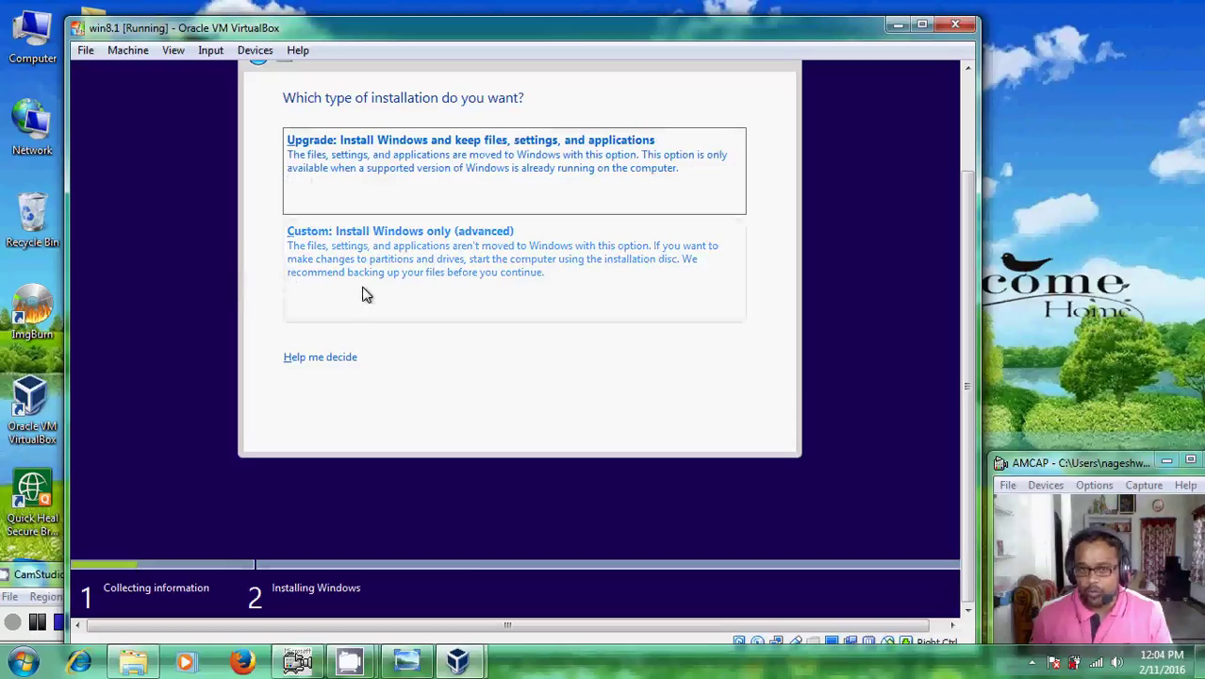
click(391, 269)
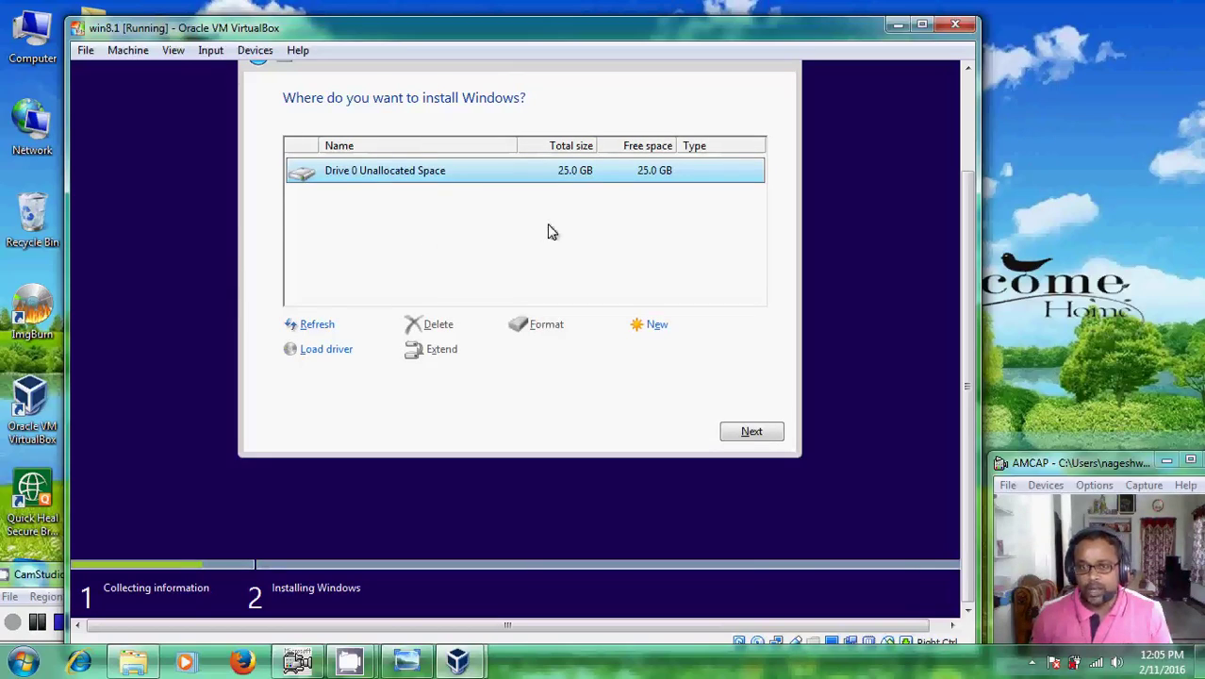
- Discard the new partition sizing and install Windows on Drive 0 Unallocated Space
click(660, 328)
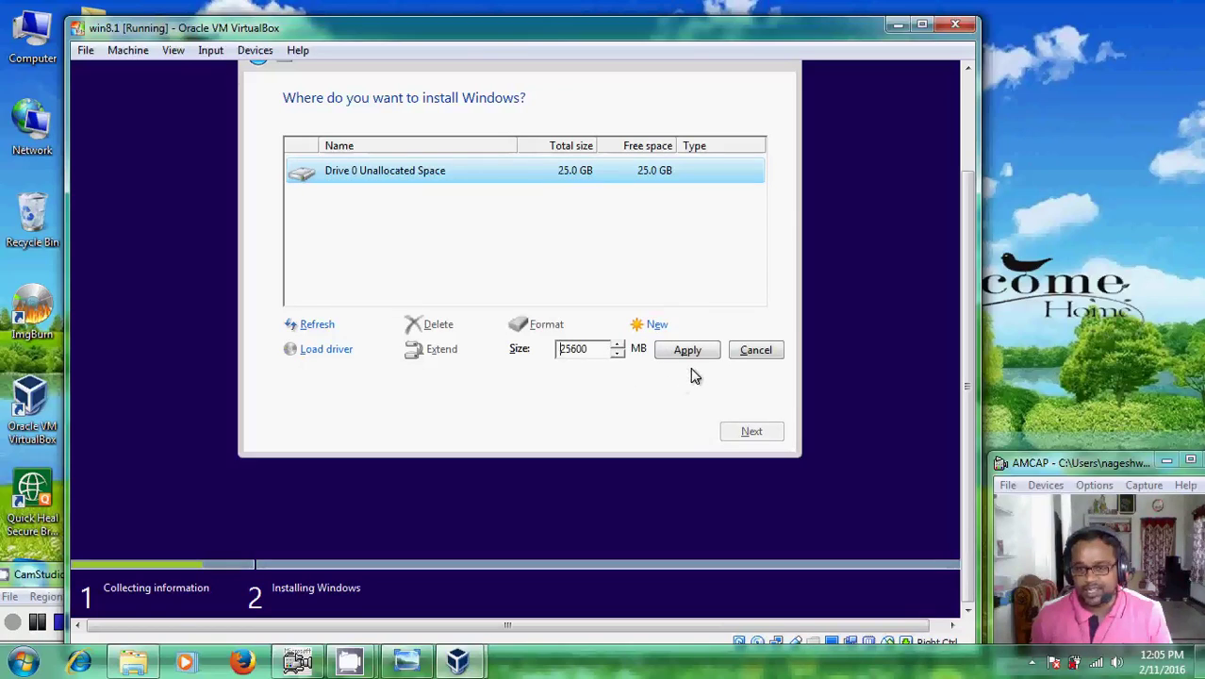
click(774, 351)
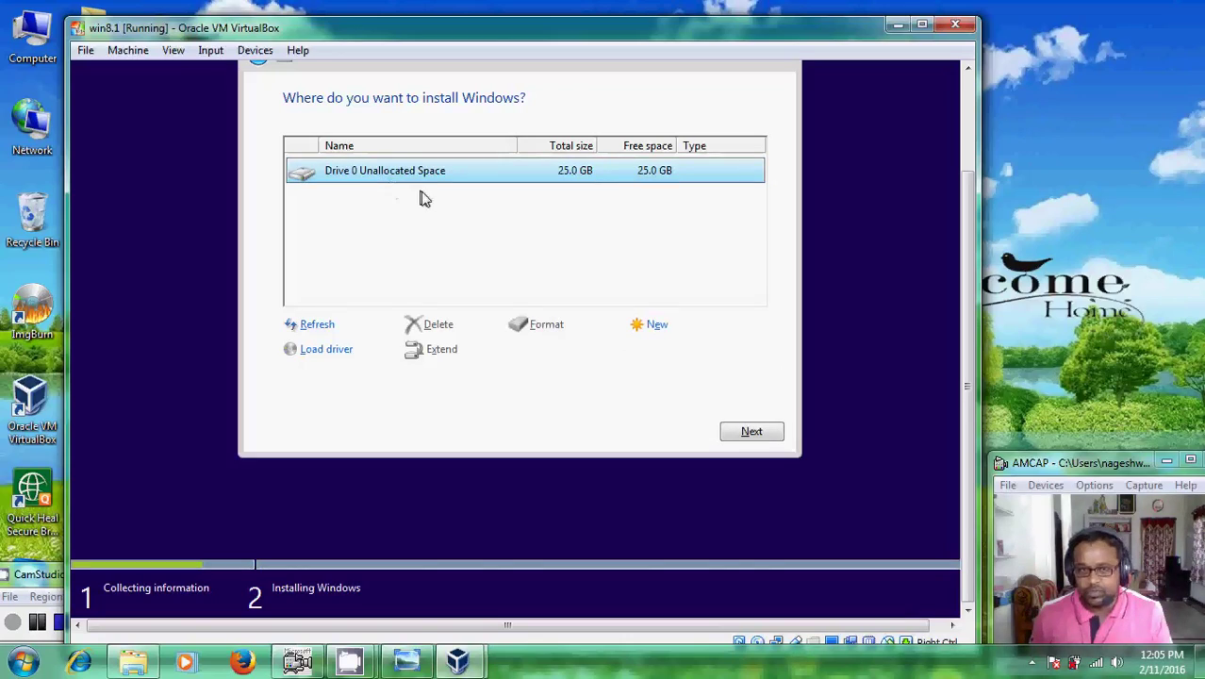
click(765, 433)
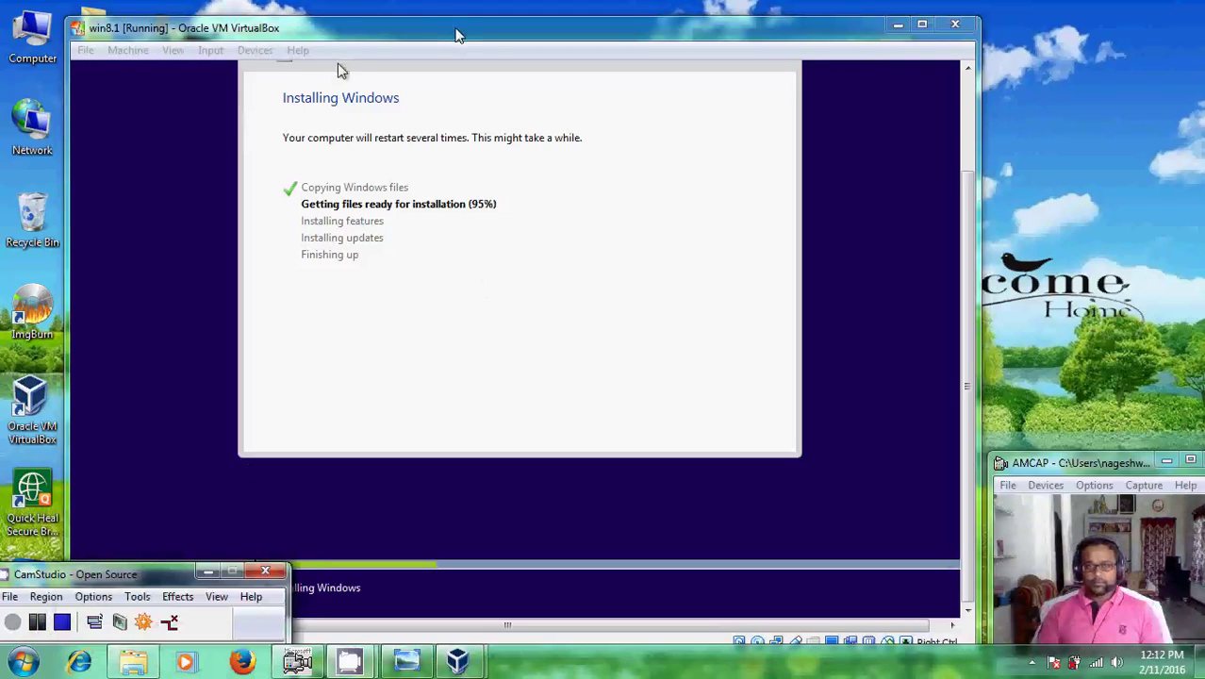
click(456, 35)
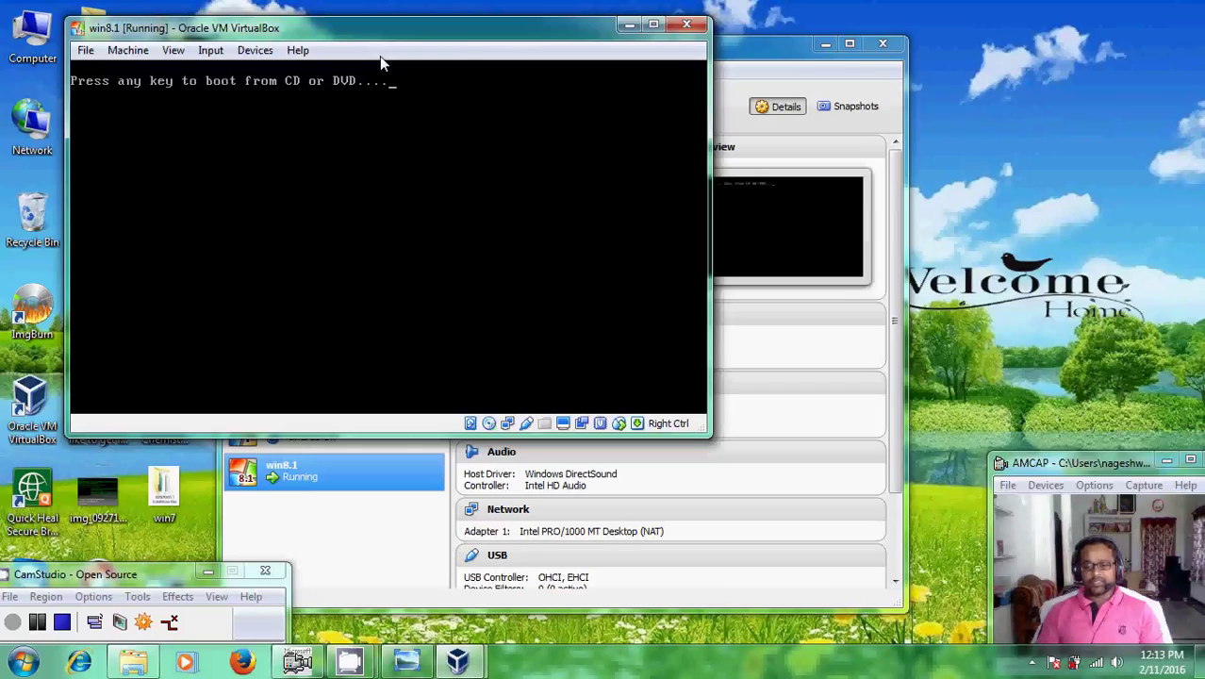
- Continue past the CD/DVD boot prompt and move the win8.1 window clear of the desktop icons
key(Return)
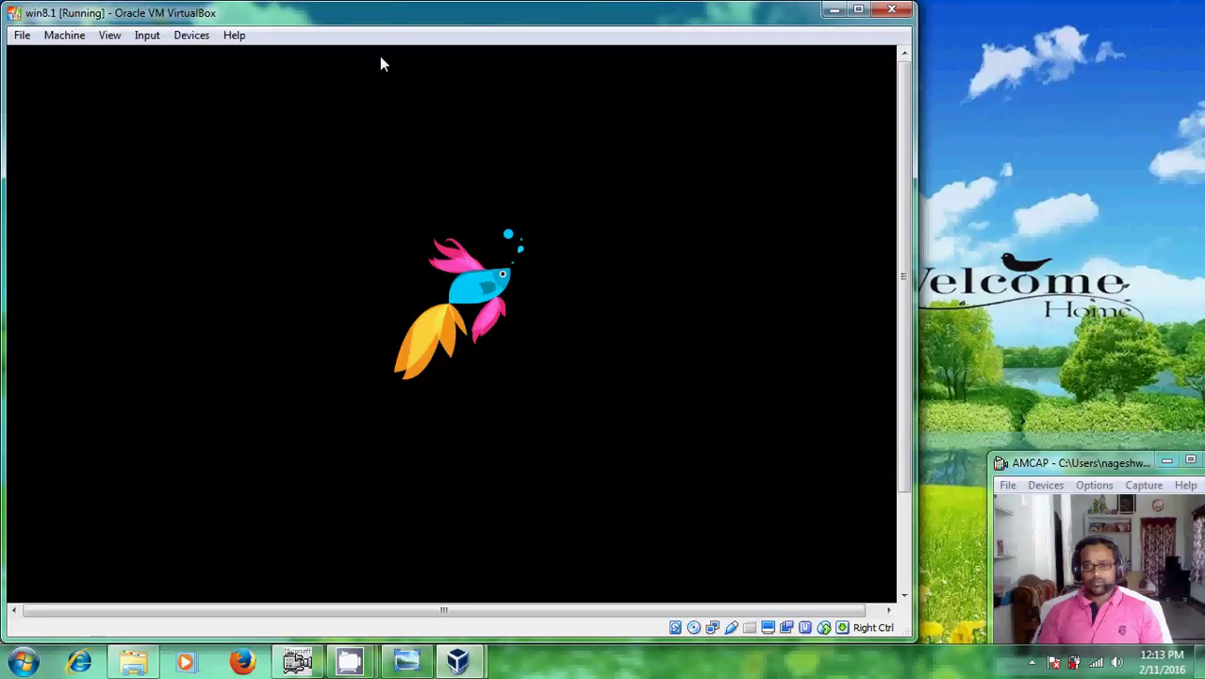
drag(430, 21, 499, 25)
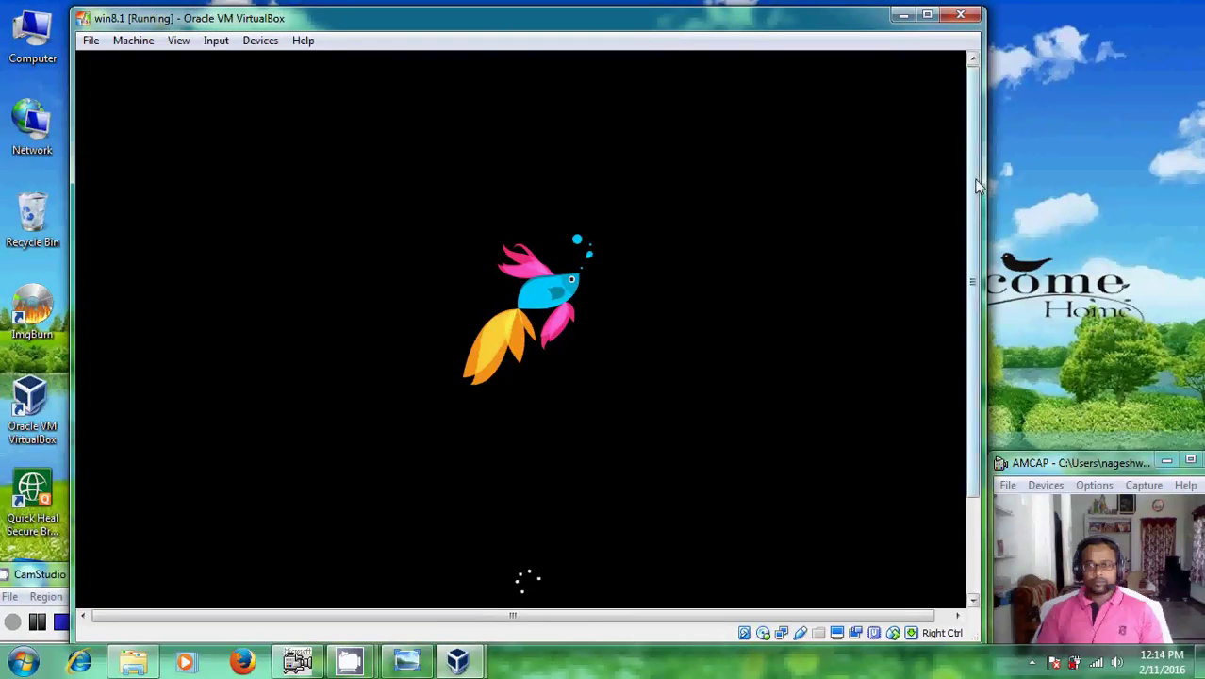
drag(978, 186, 959, 291)
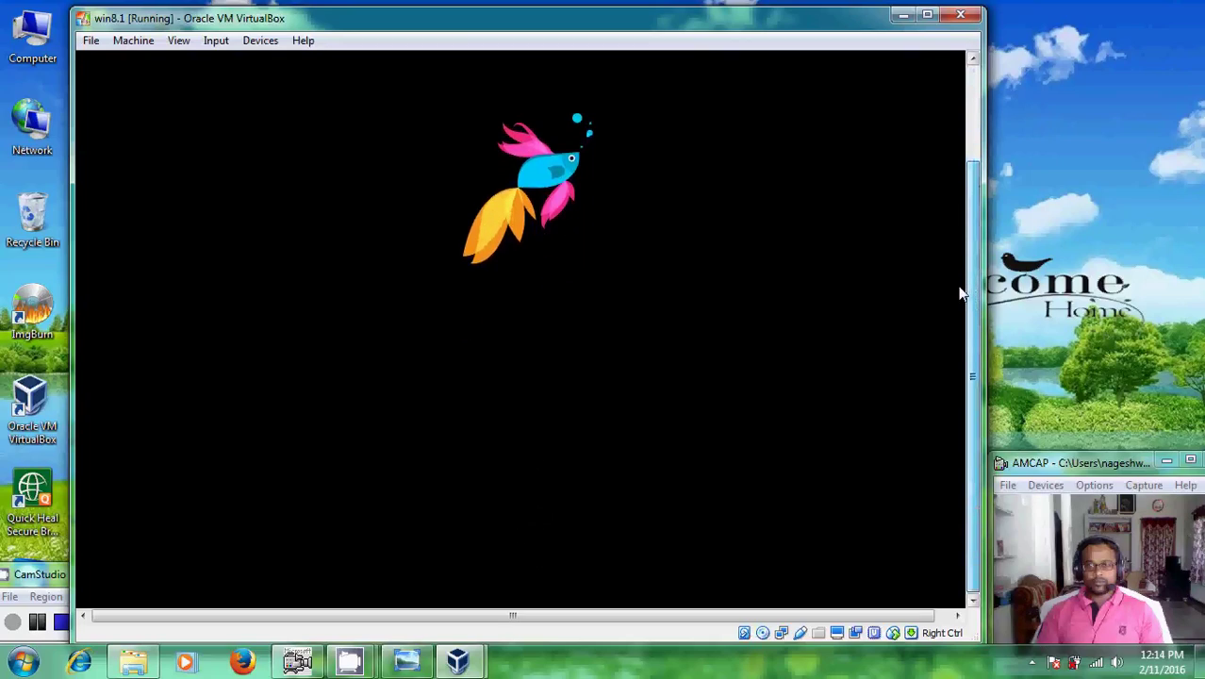
click(36, 625)
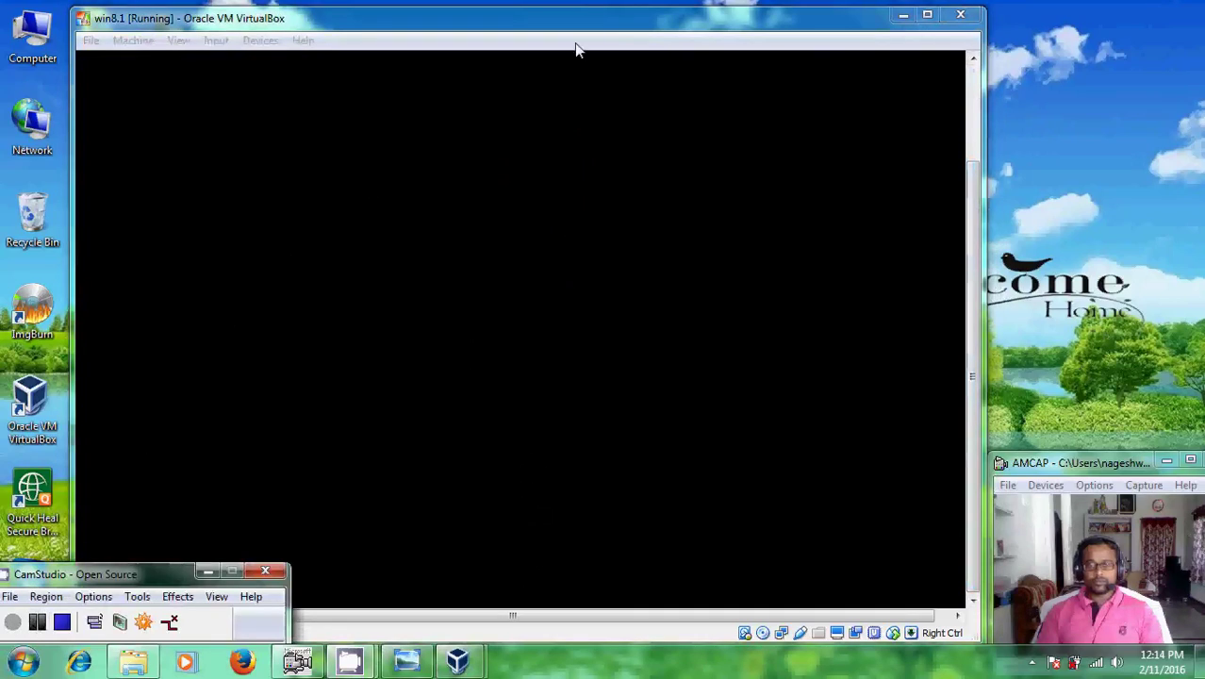
click(622, 32)
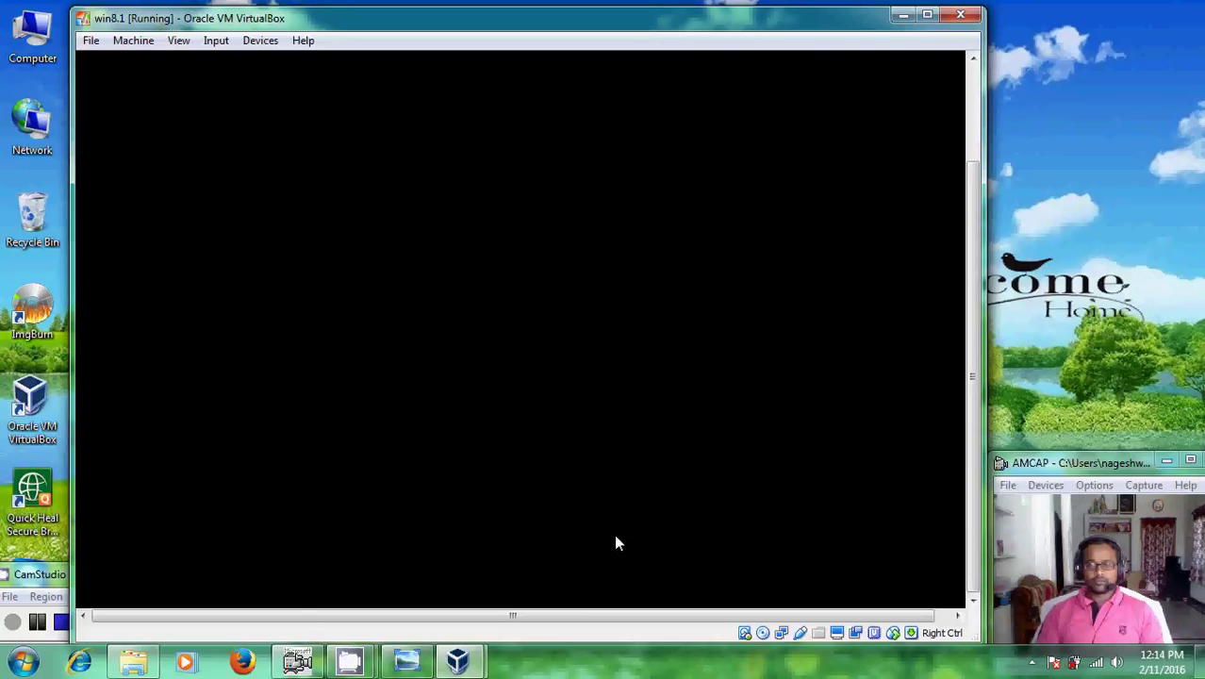
click(36, 633)
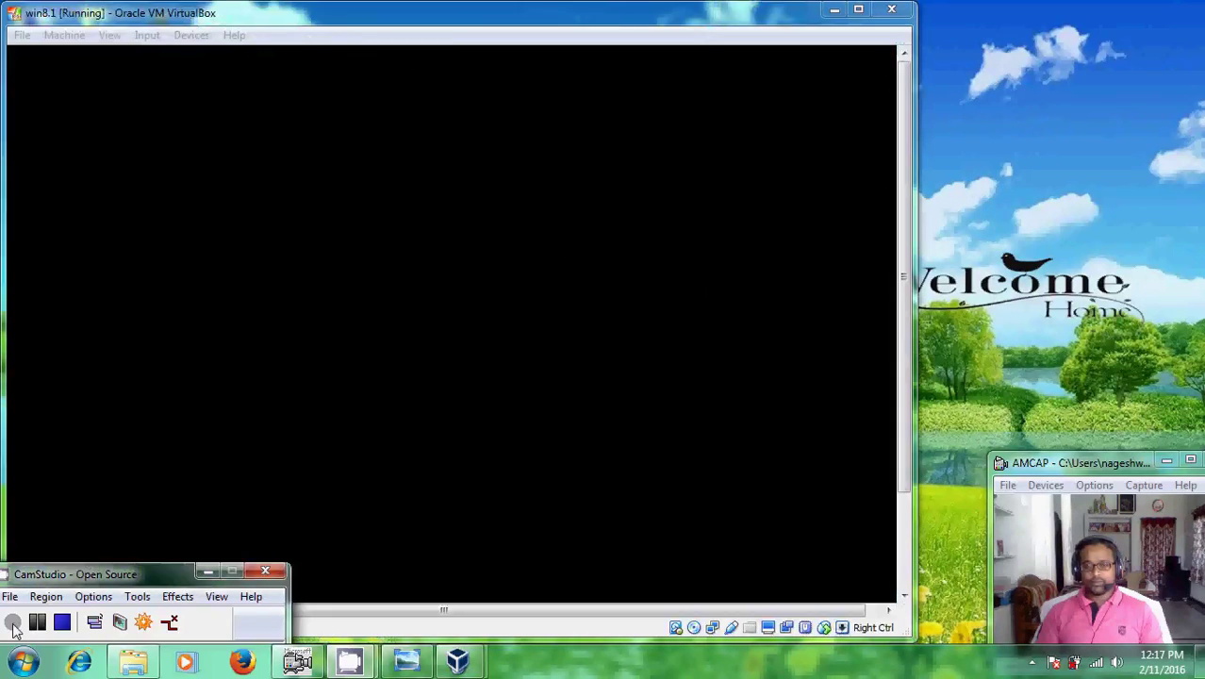
- Reposition the restarted win8.1 window away from the desktop icons and wait for Windows setup to load
drag(480, 24, 560, 25)
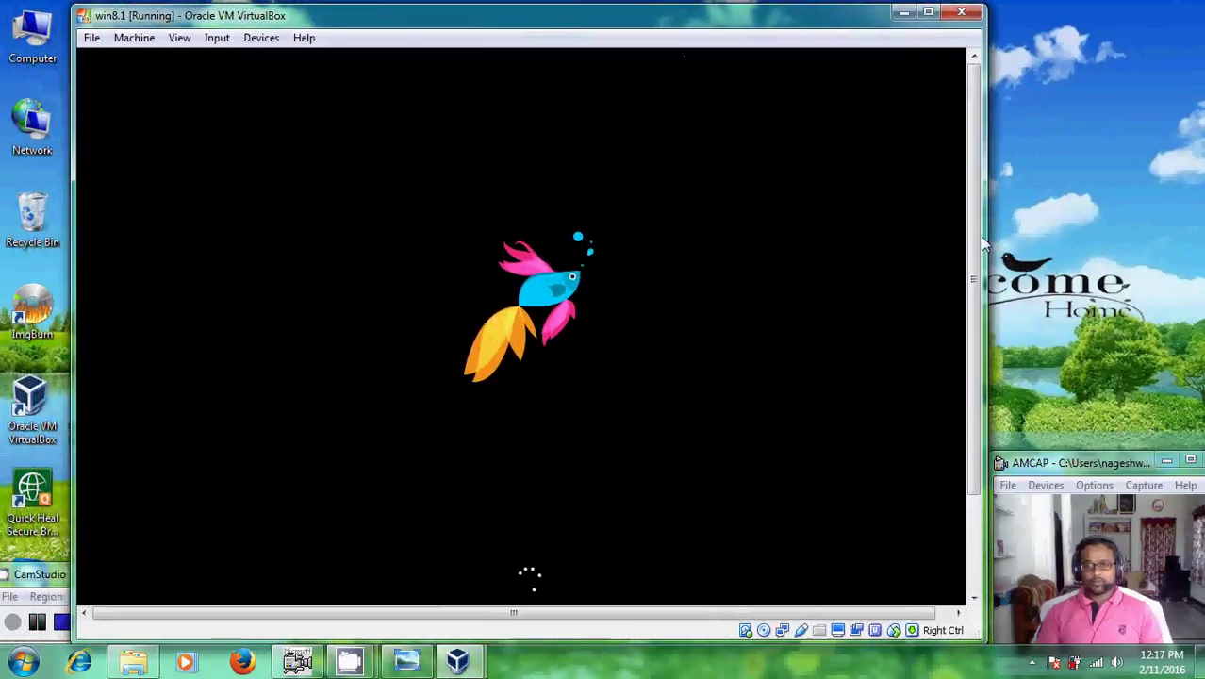
drag(978, 223, 977, 334)
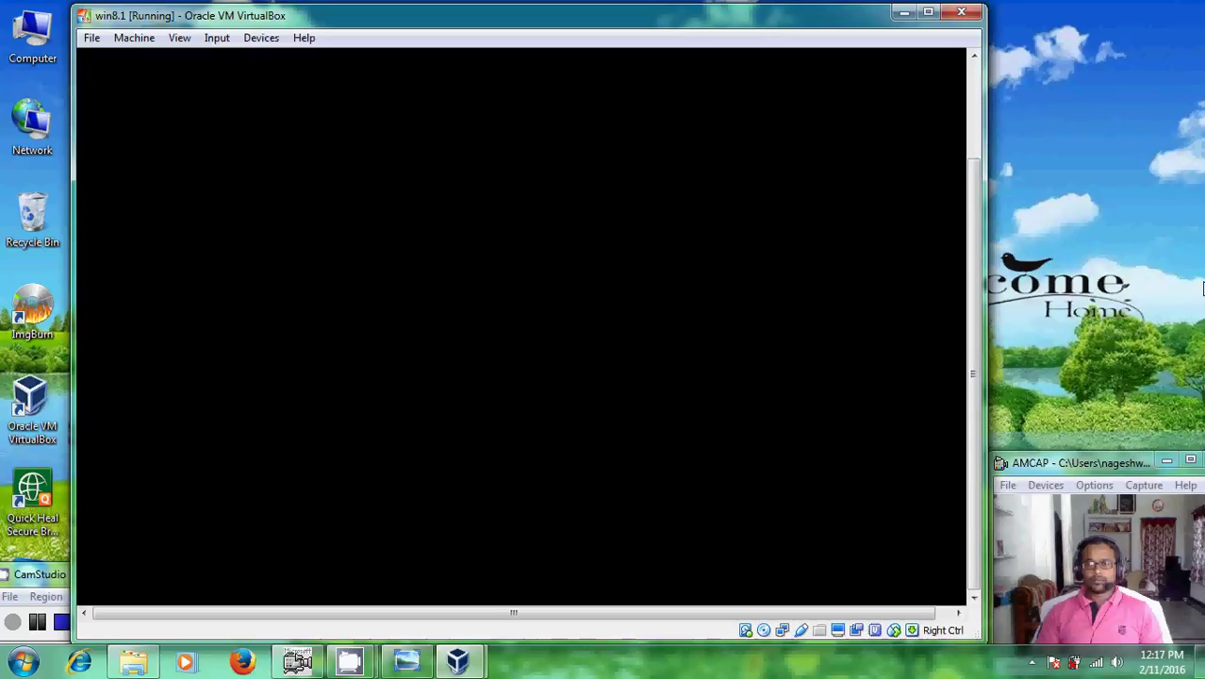
click(38, 623)
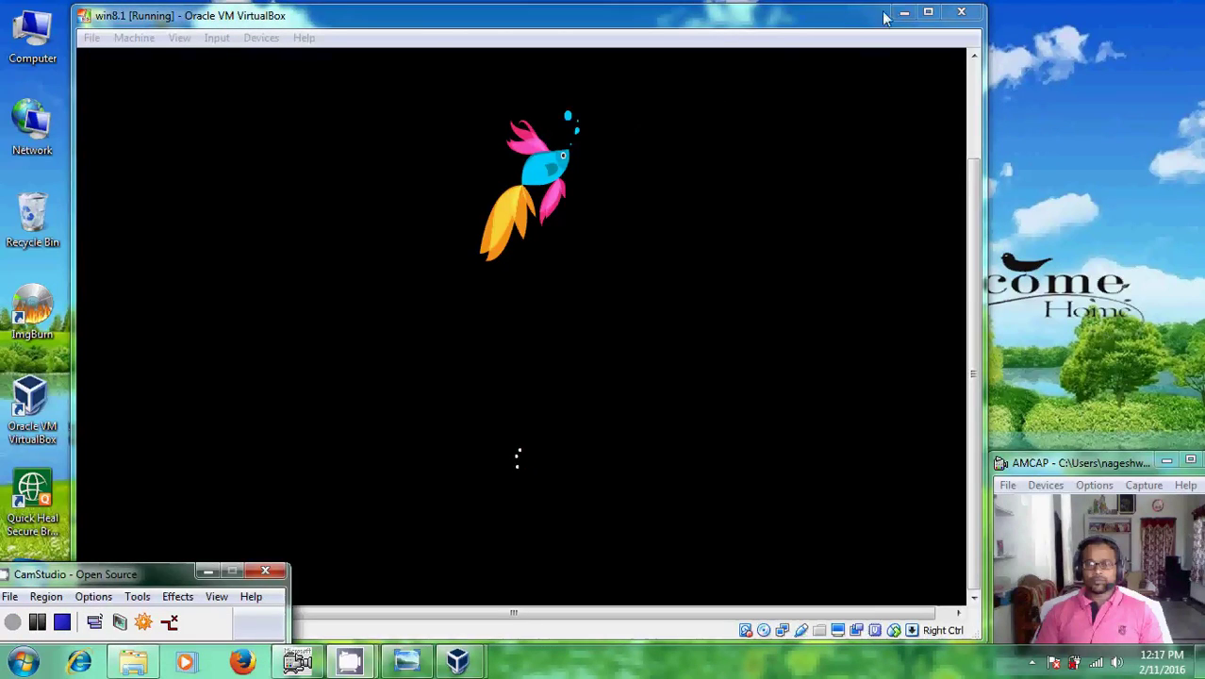
click(842, 22)
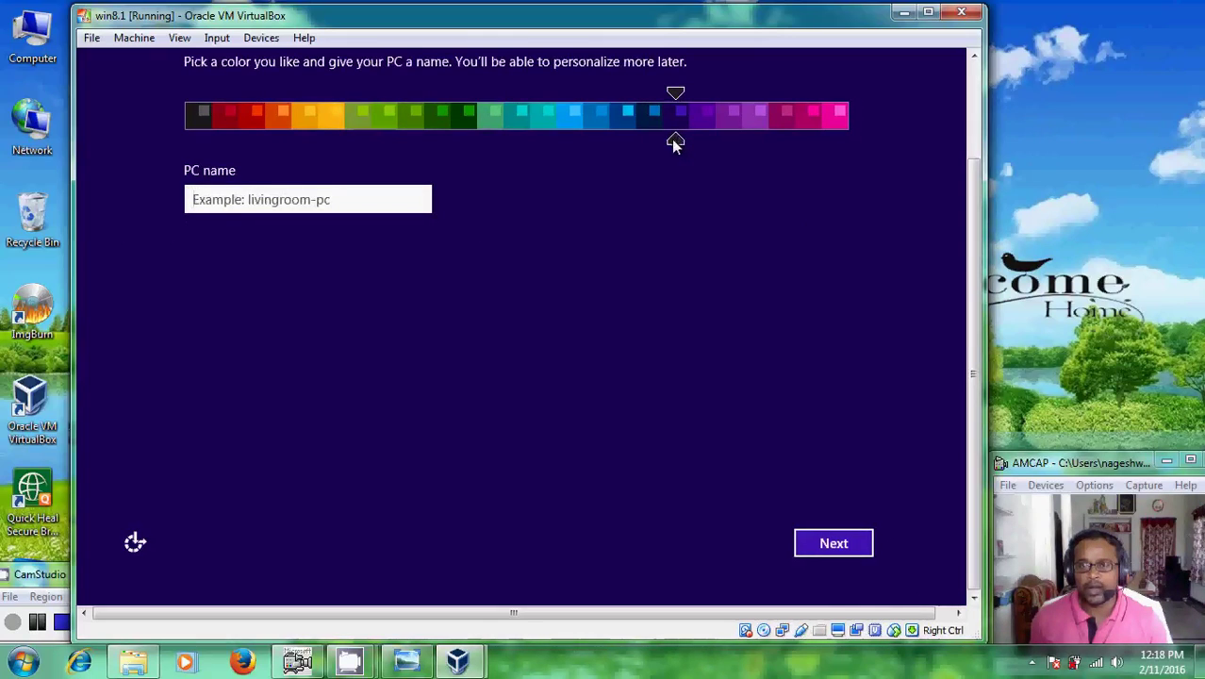
- Choose a dark blue color scheme, enter a personal name as the PC name, and continue the setup
drag(675, 139, 227, 142)
drag(211, 137, 623, 124)
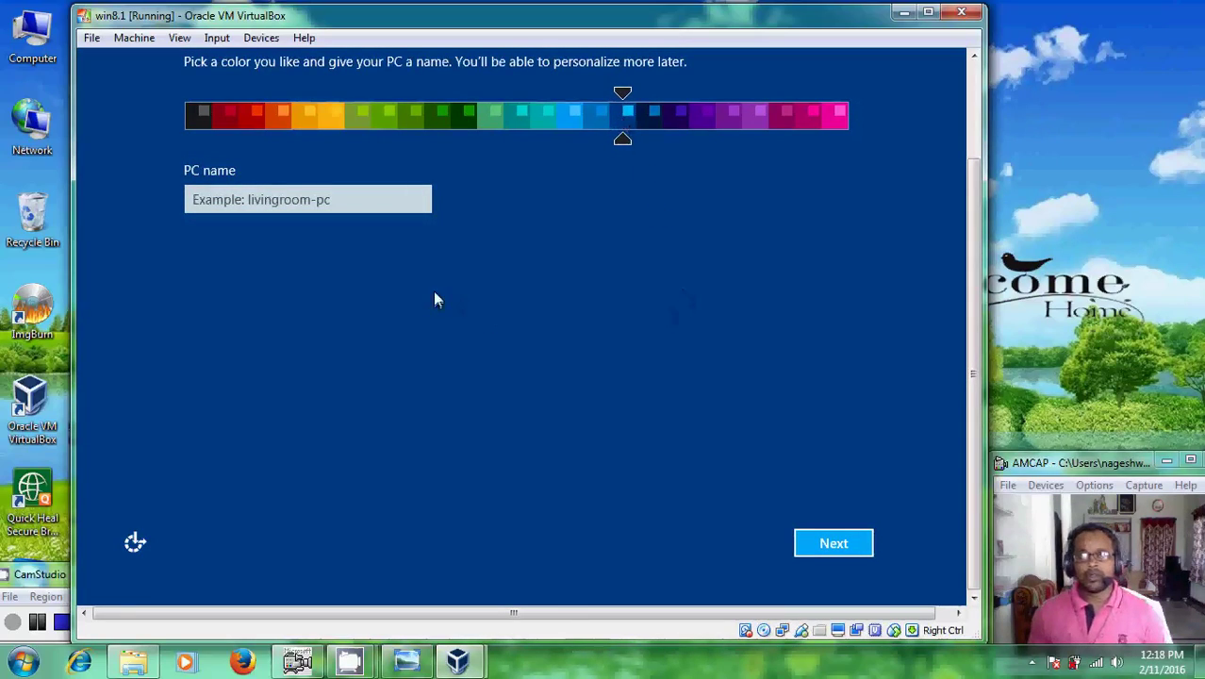
click(364, 200)
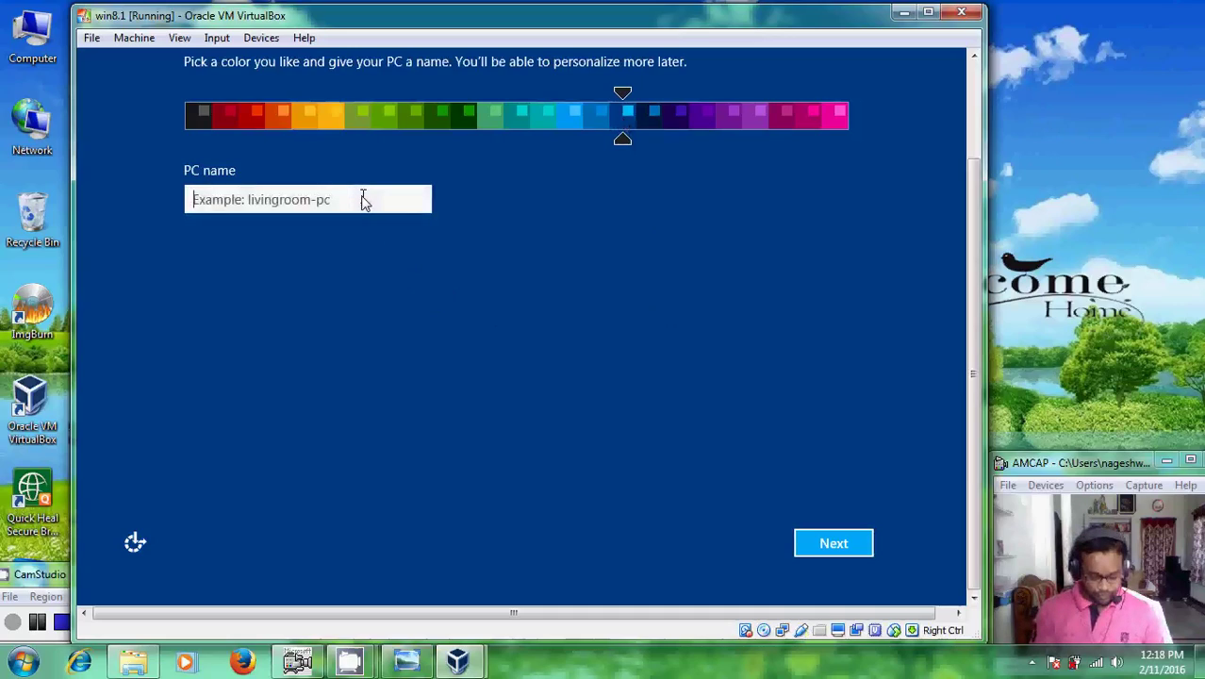
text(Nageshwar)
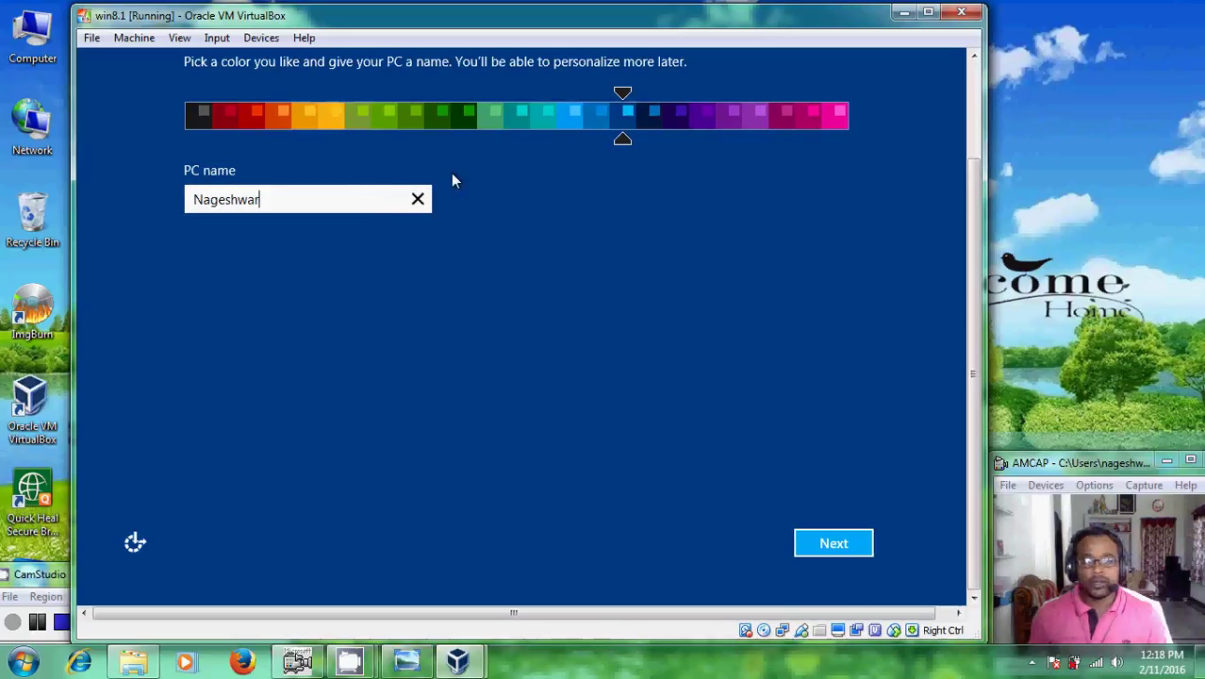
click(834, 545)
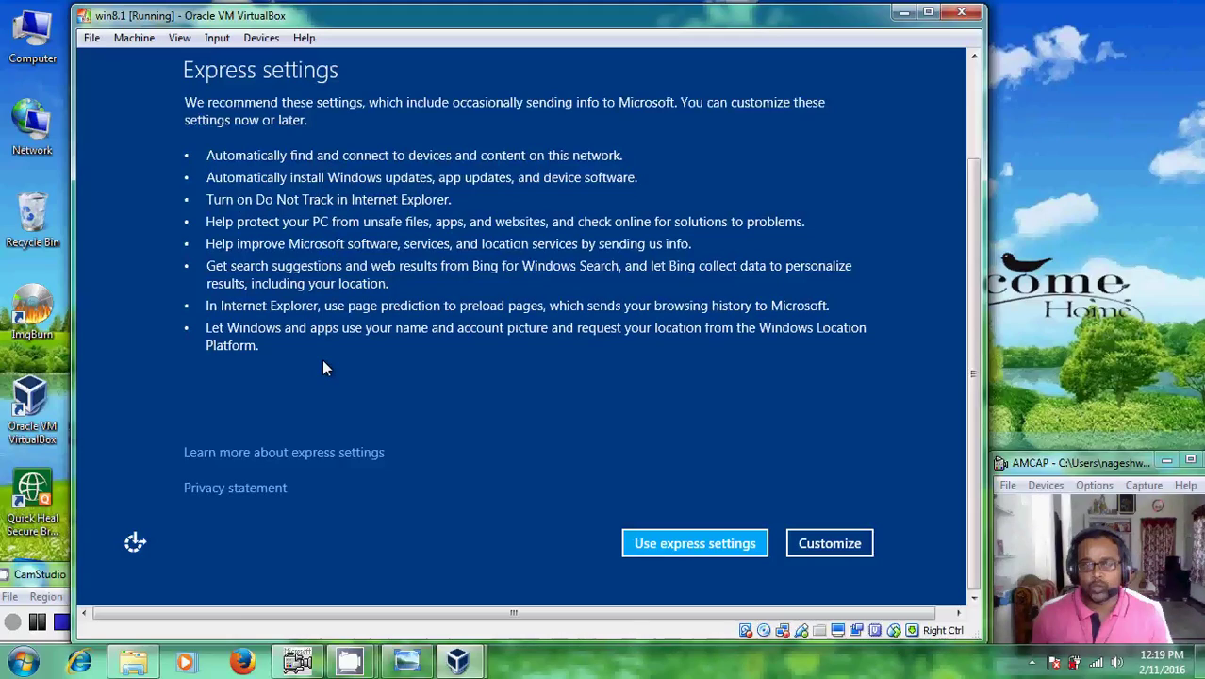
- Accept the express settings and look over the Microsoft account sign-in page
click(675, 542)
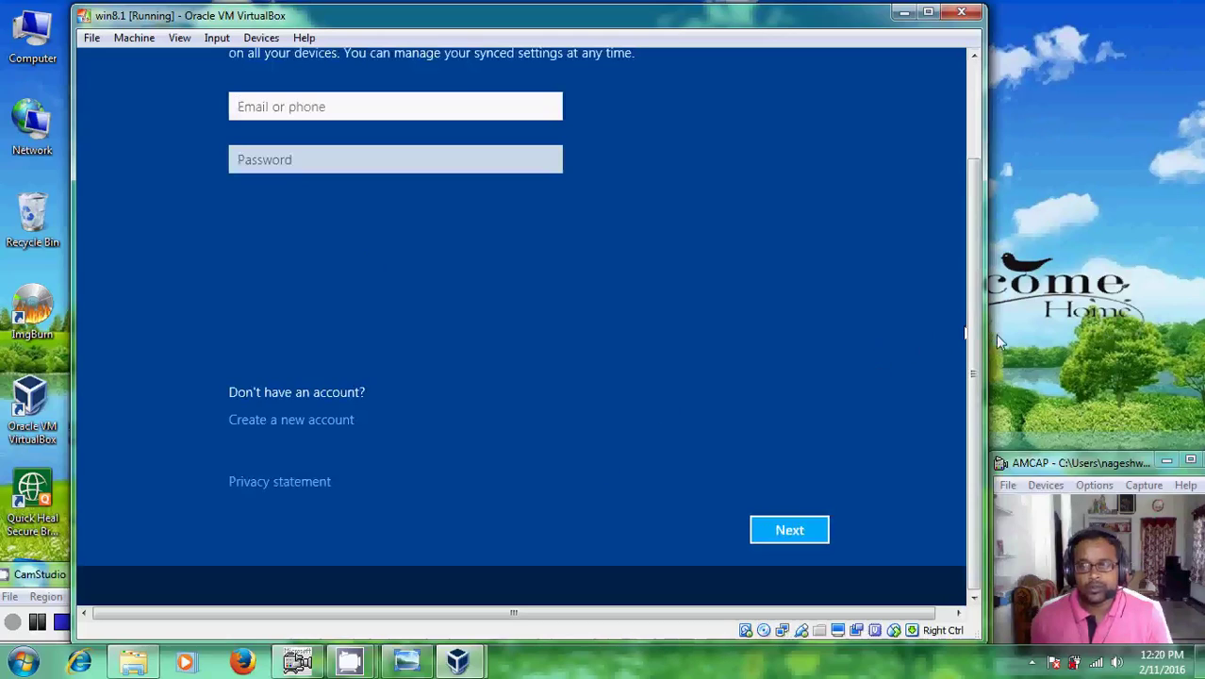
drag(976, 340, 986, 240)
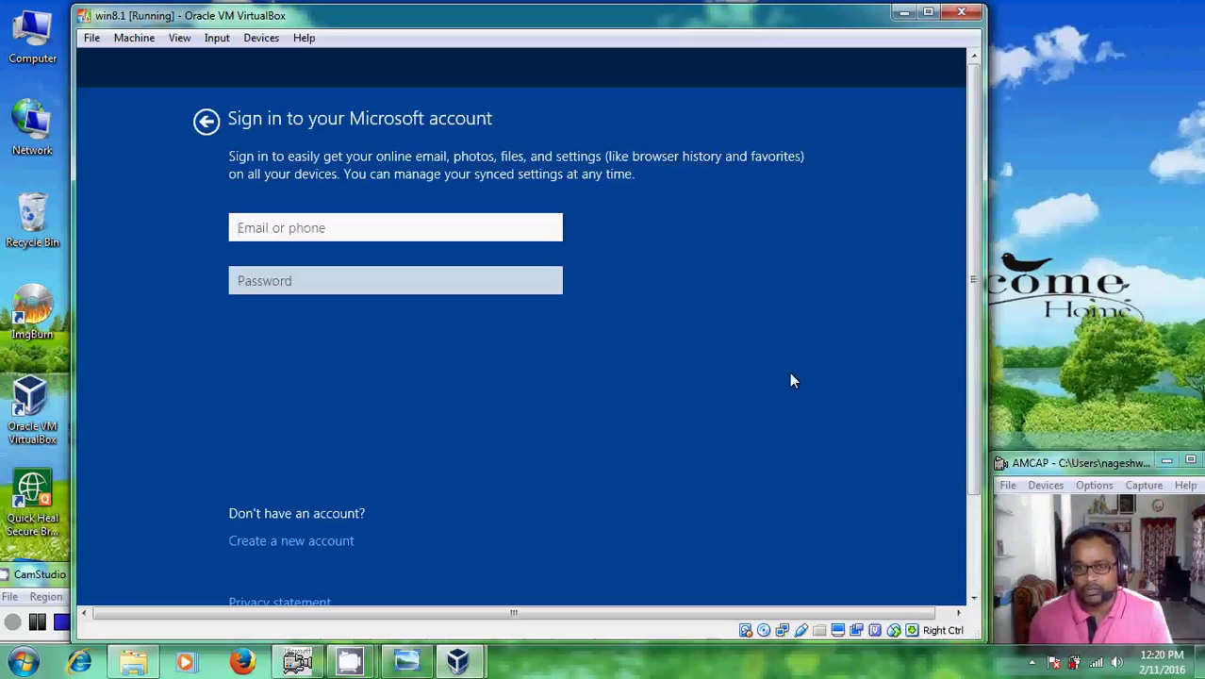
scroll(975, 376, down, 1)
drag(974, 375, 975, 404)
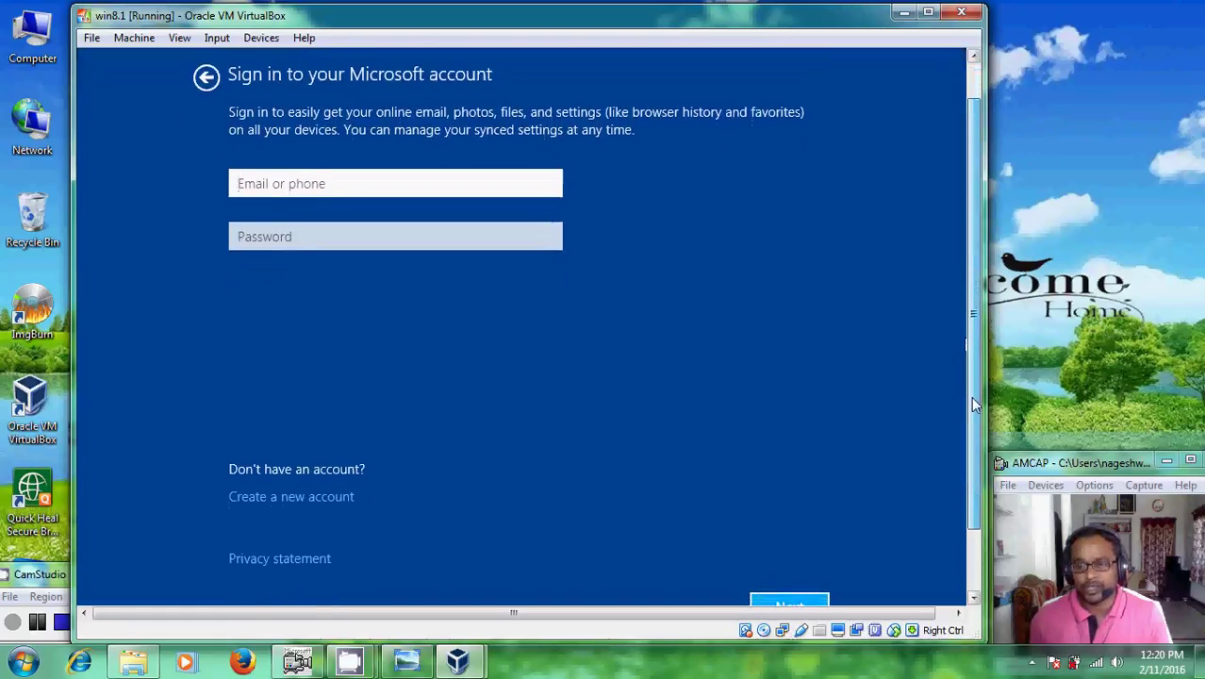
drag(972, 397, 975, 420)
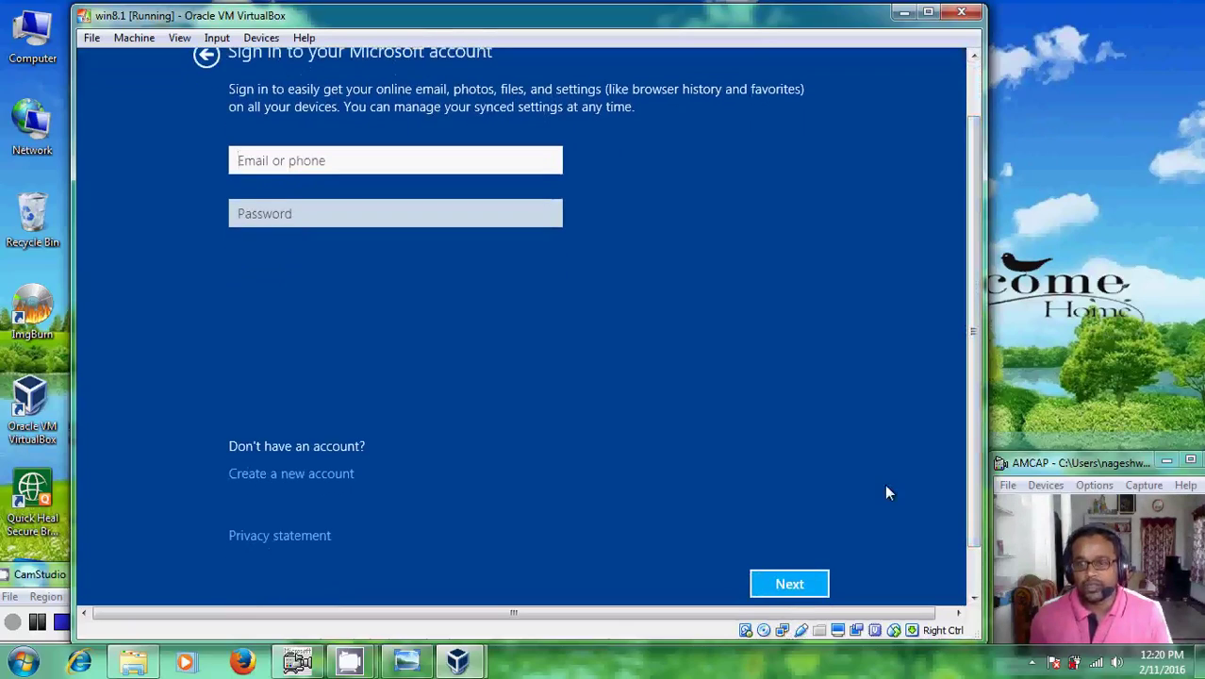
key(Num_Lock)
- Disconnect the host computer from its current wireless network and dismiss the network list
click(1097, 664)
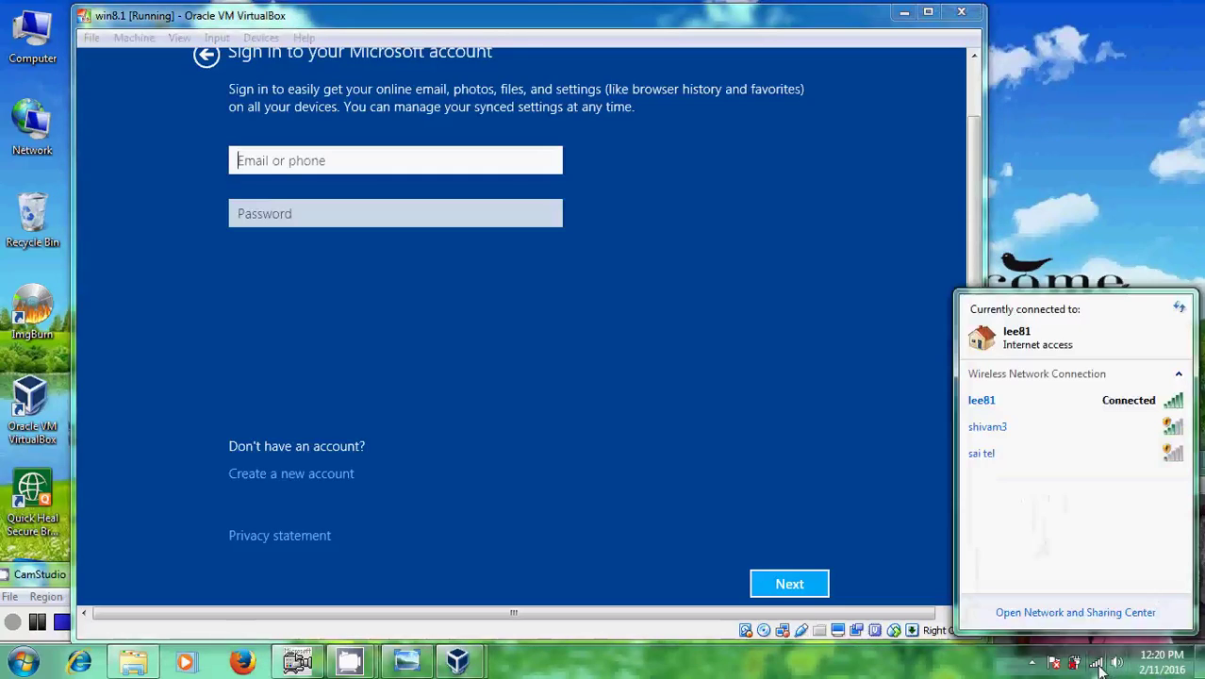
click(1150, 420)
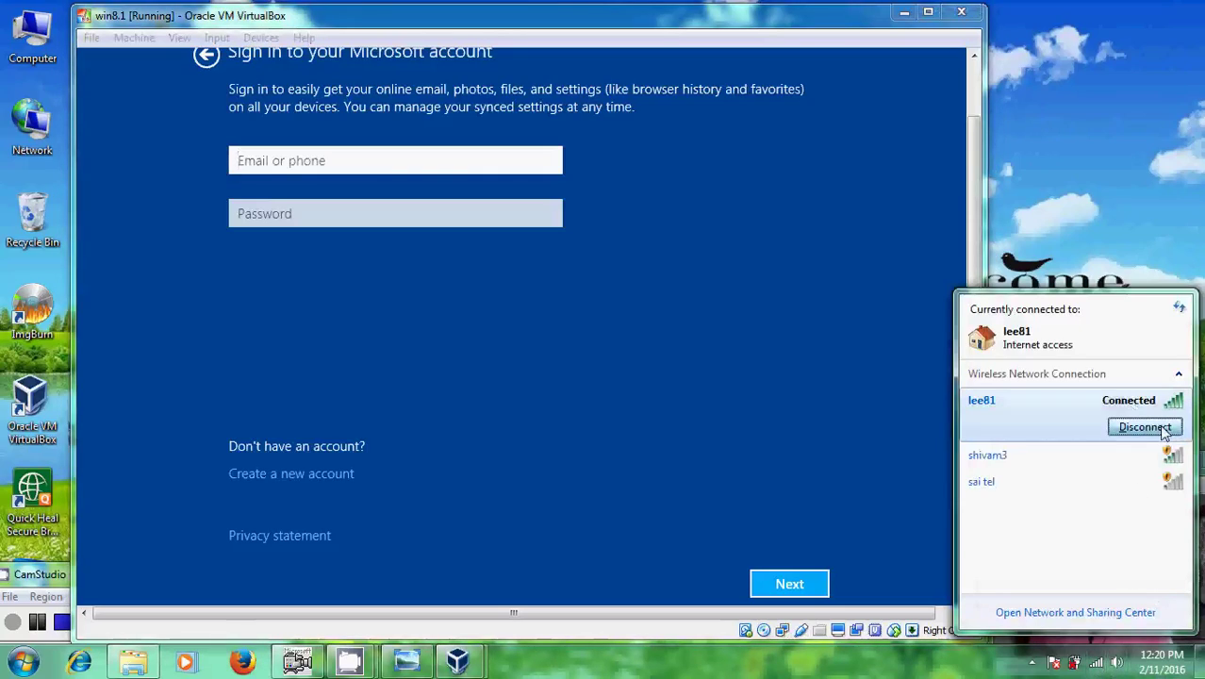
click(1156, 426)
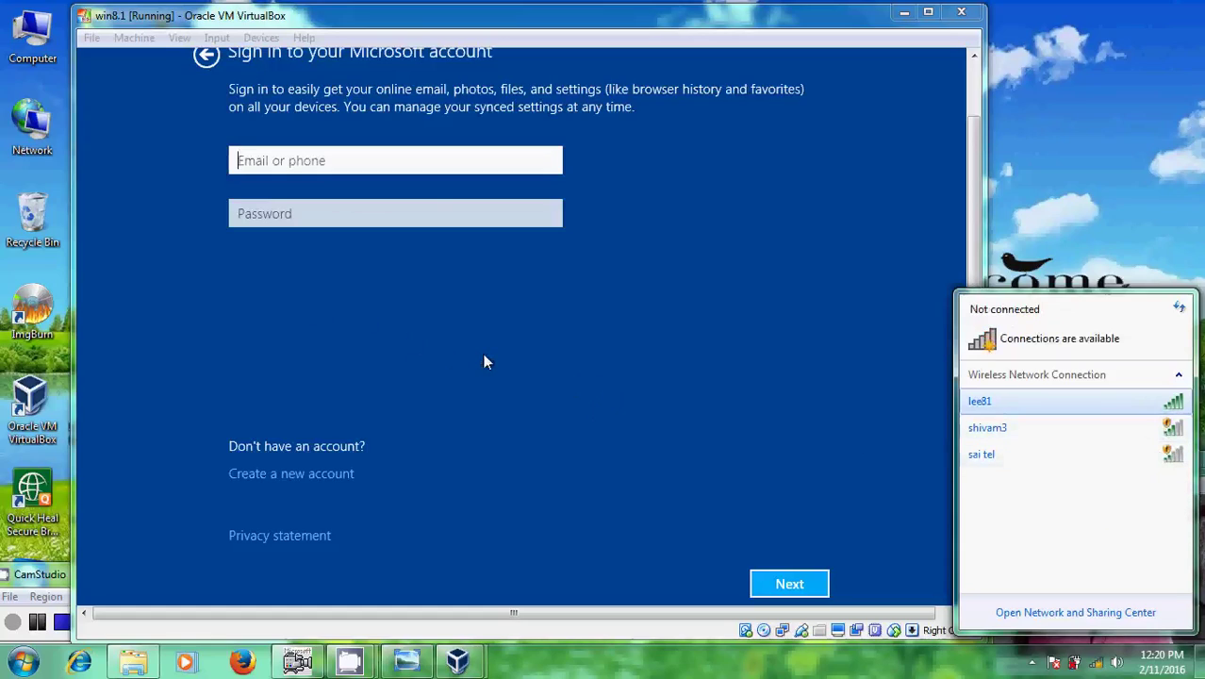
click(1172, 196)
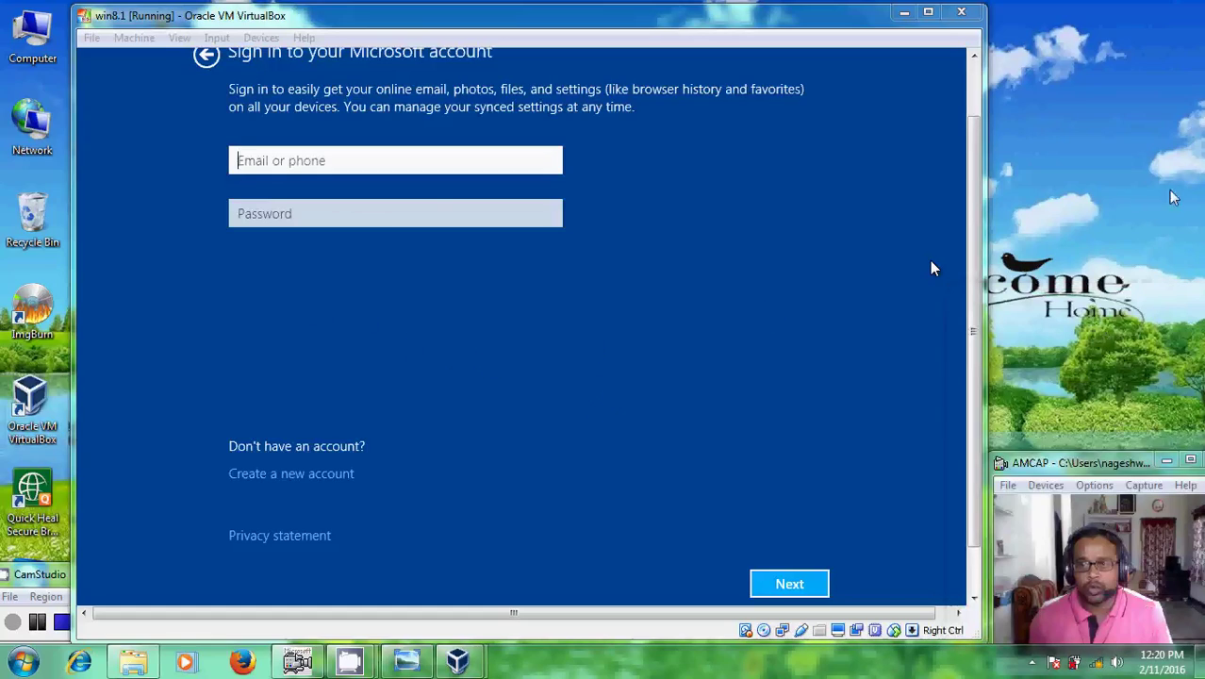
- Go back from the Microsoft account sign-in page and apply the express settings again
click(207, 55)
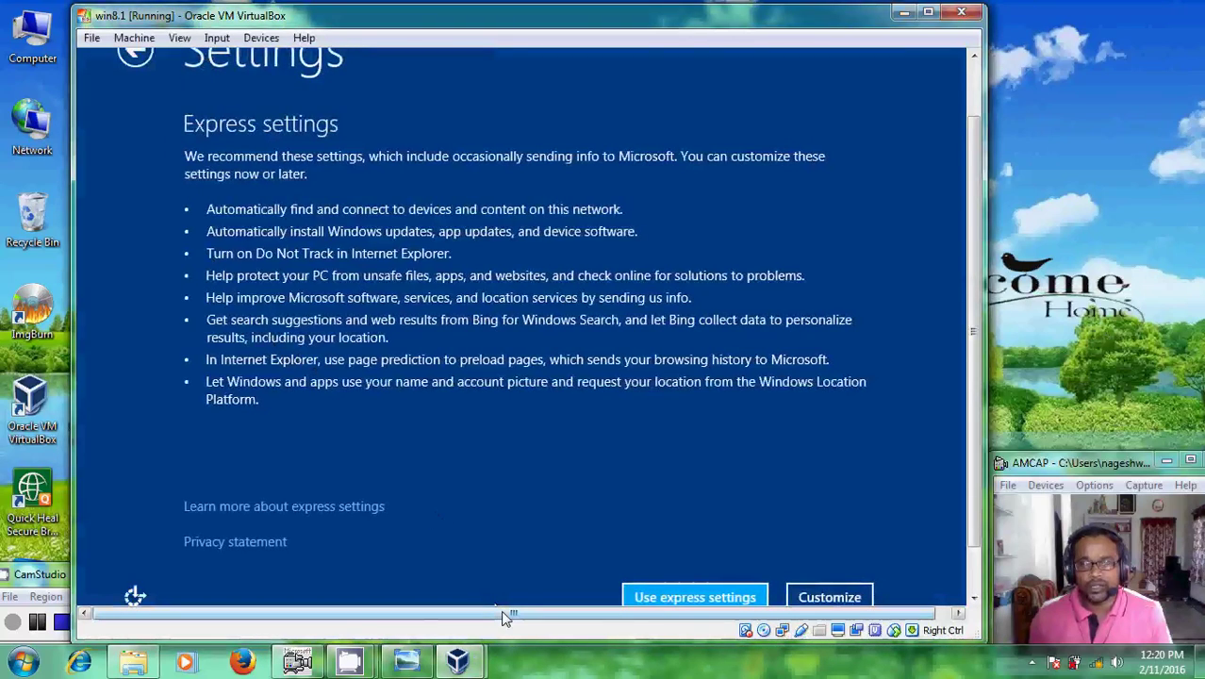
click(674, 597)
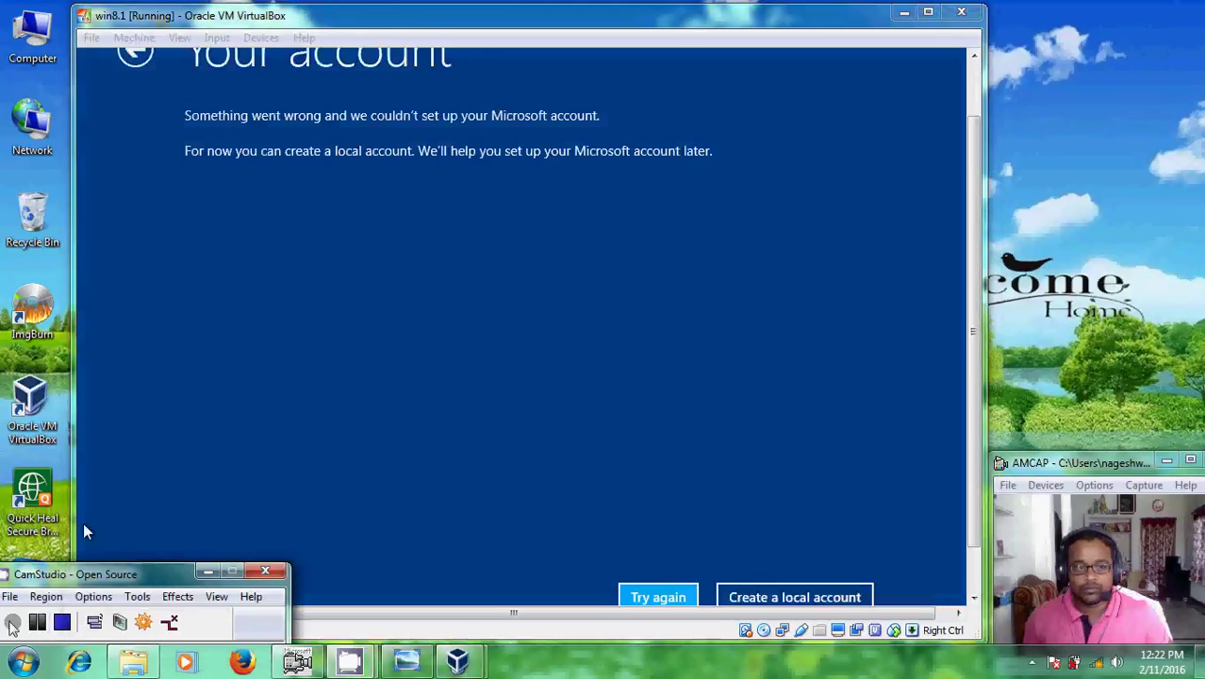
click(517, 23)
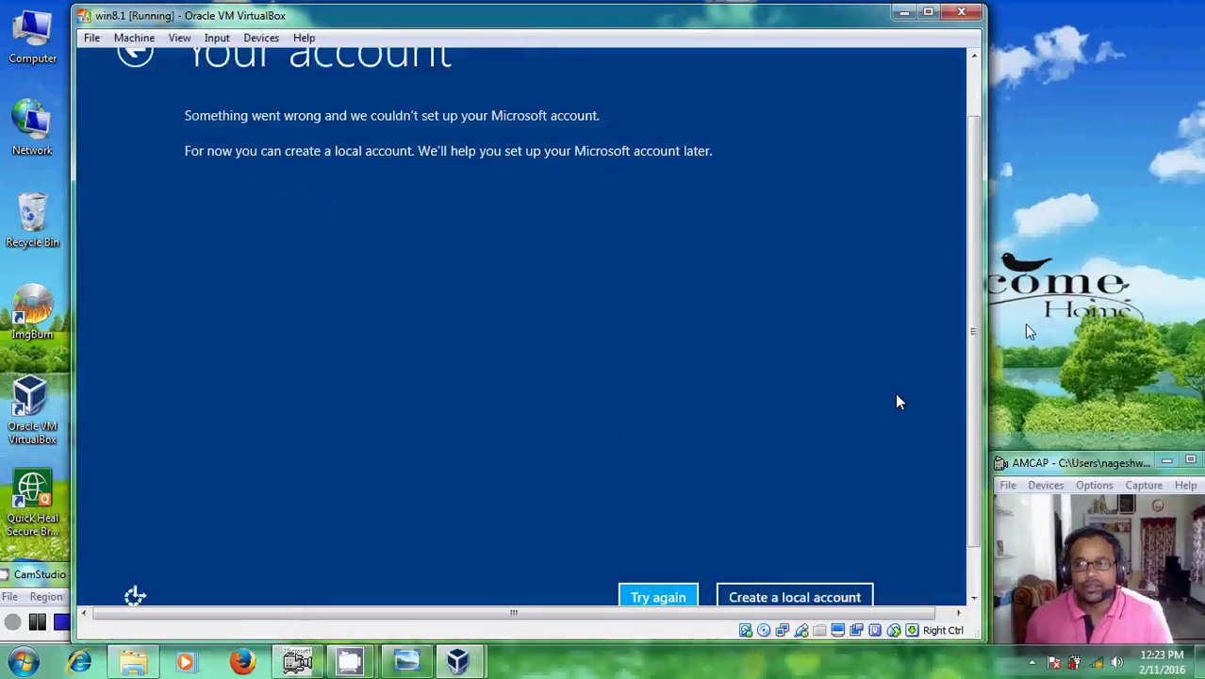
- Create a local account with the account holder's user name, leave the password and hint blank, and finish the setup
scroll(971, 377, down, 1)
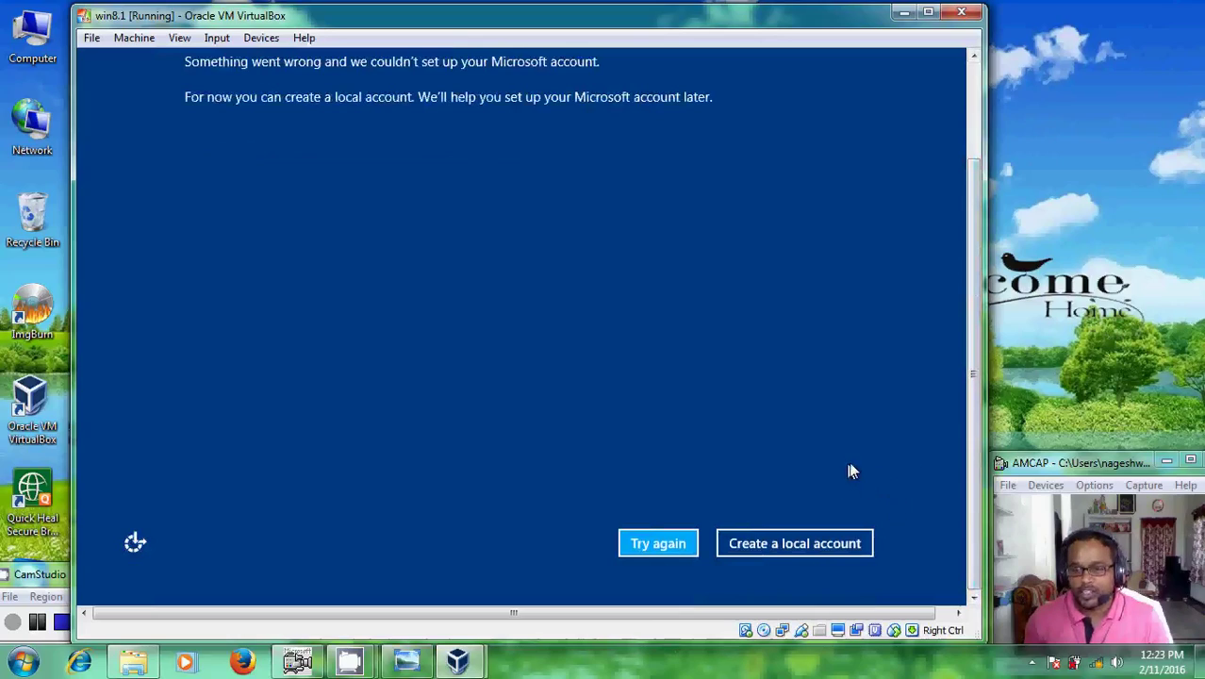
click(817, 547)
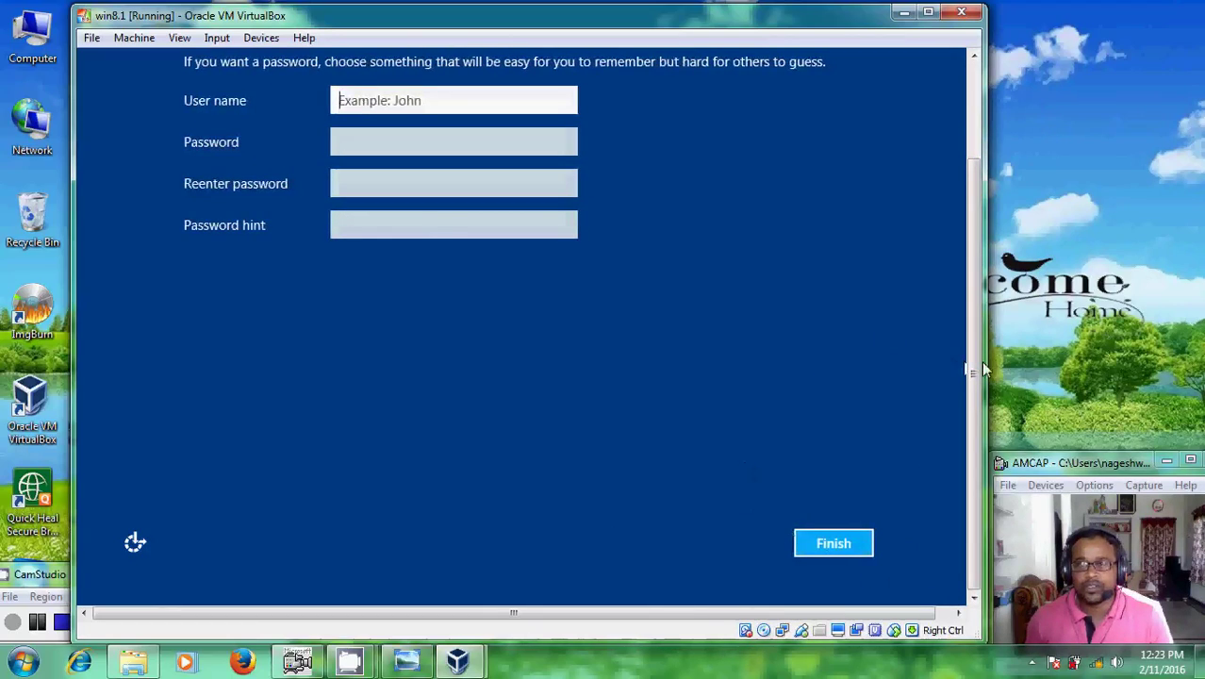
drag(970, 365, 977, 229)
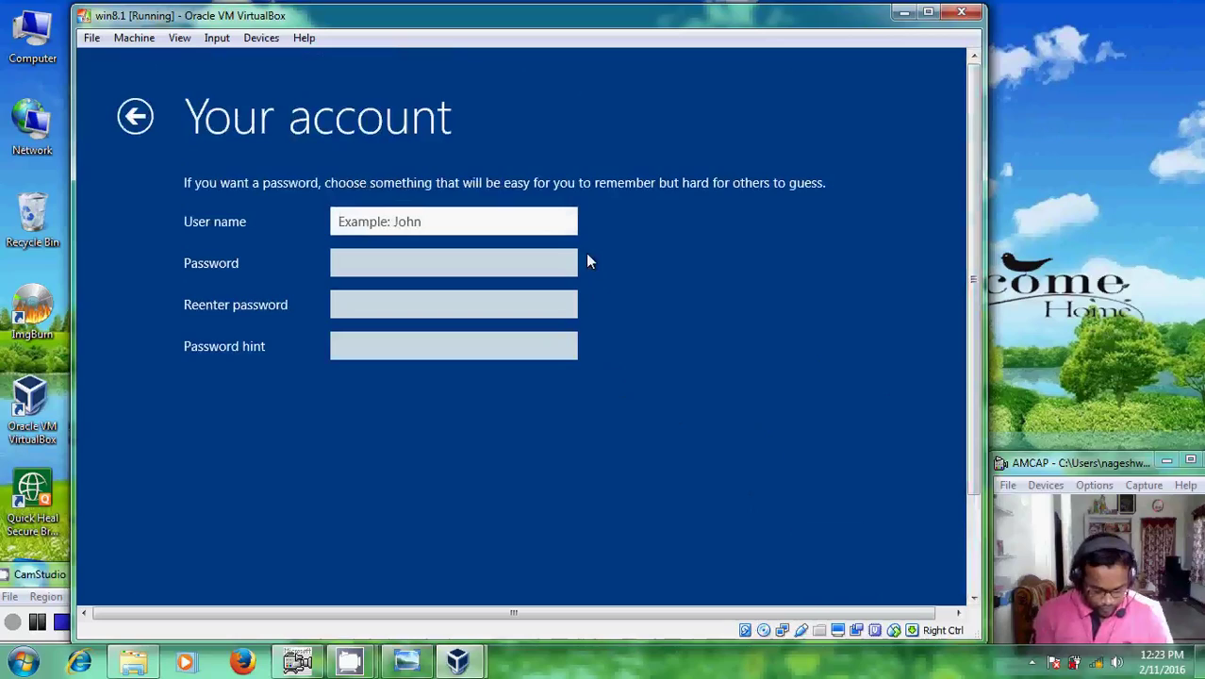
text(raju)
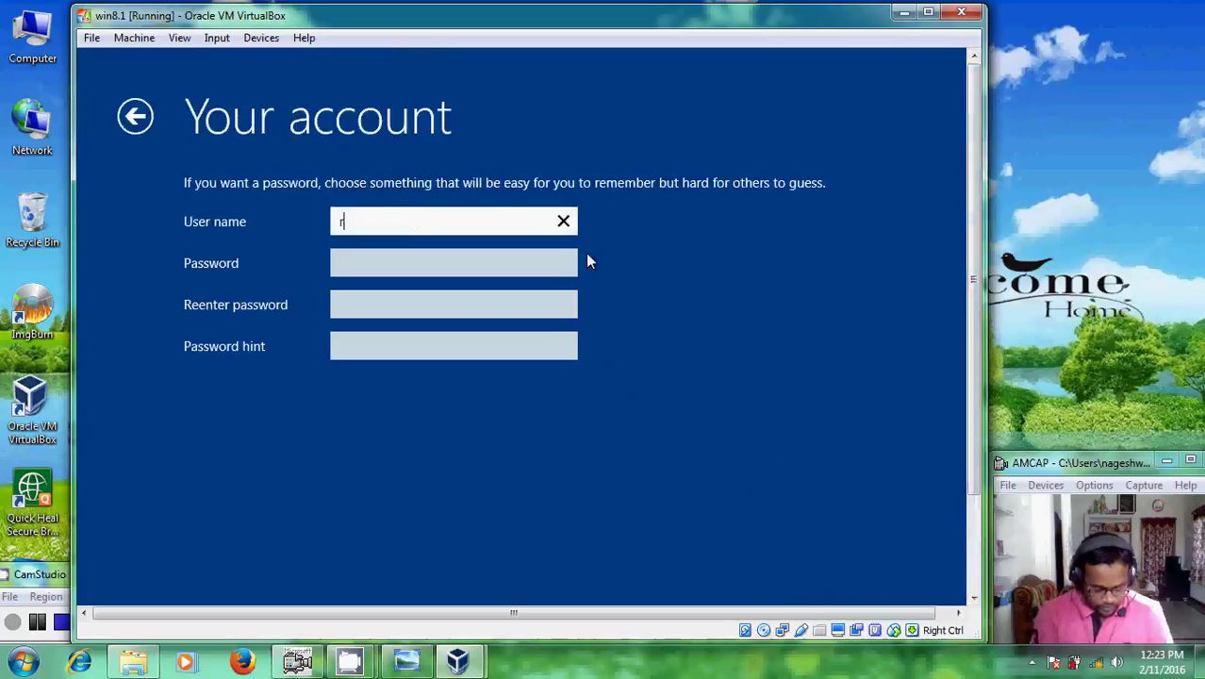
click(462, 264)
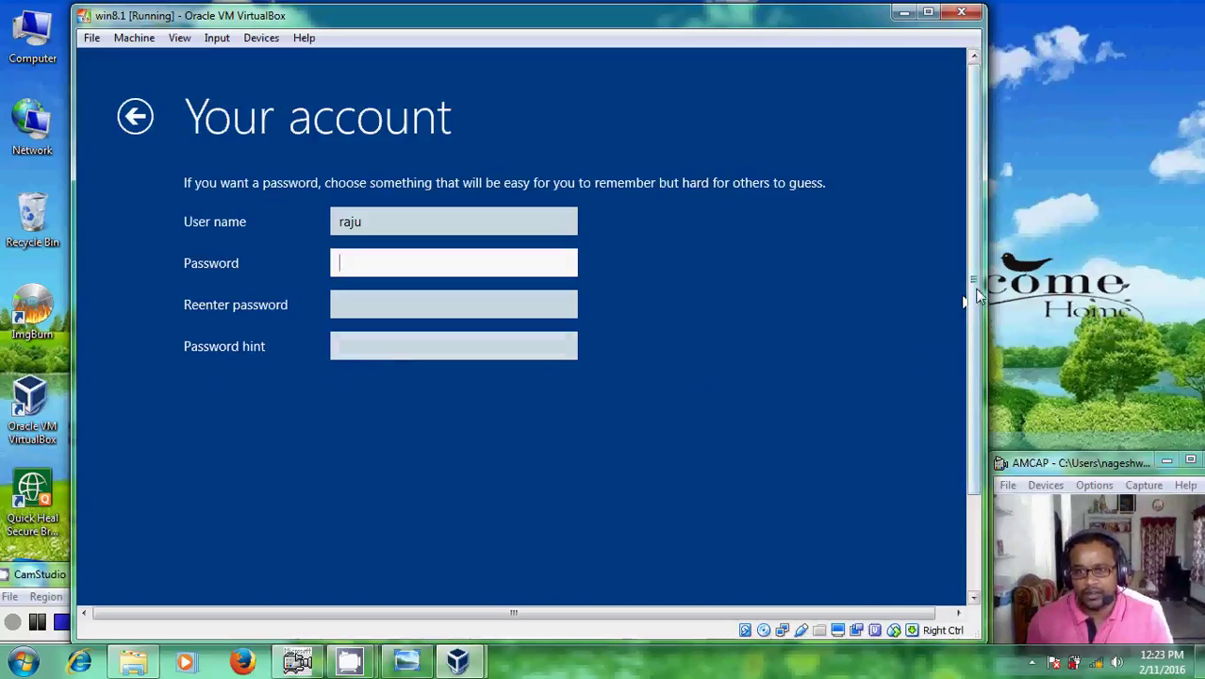
drag(976, 297, 974, 389)
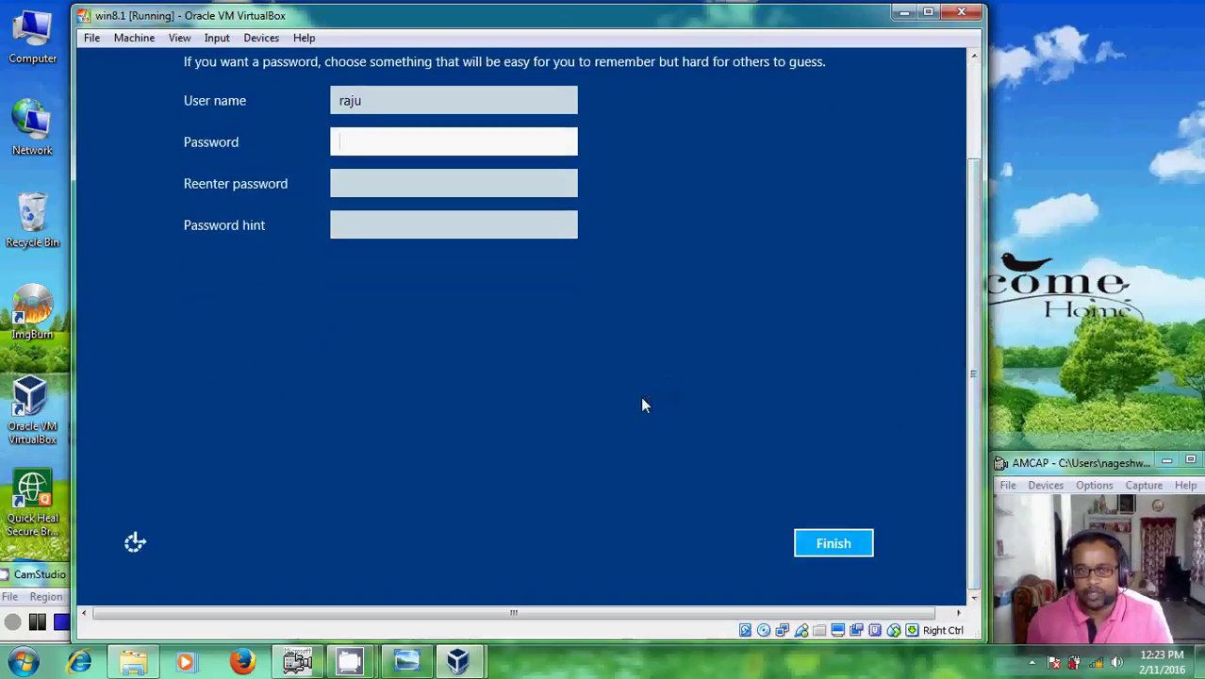
click(831, 545)
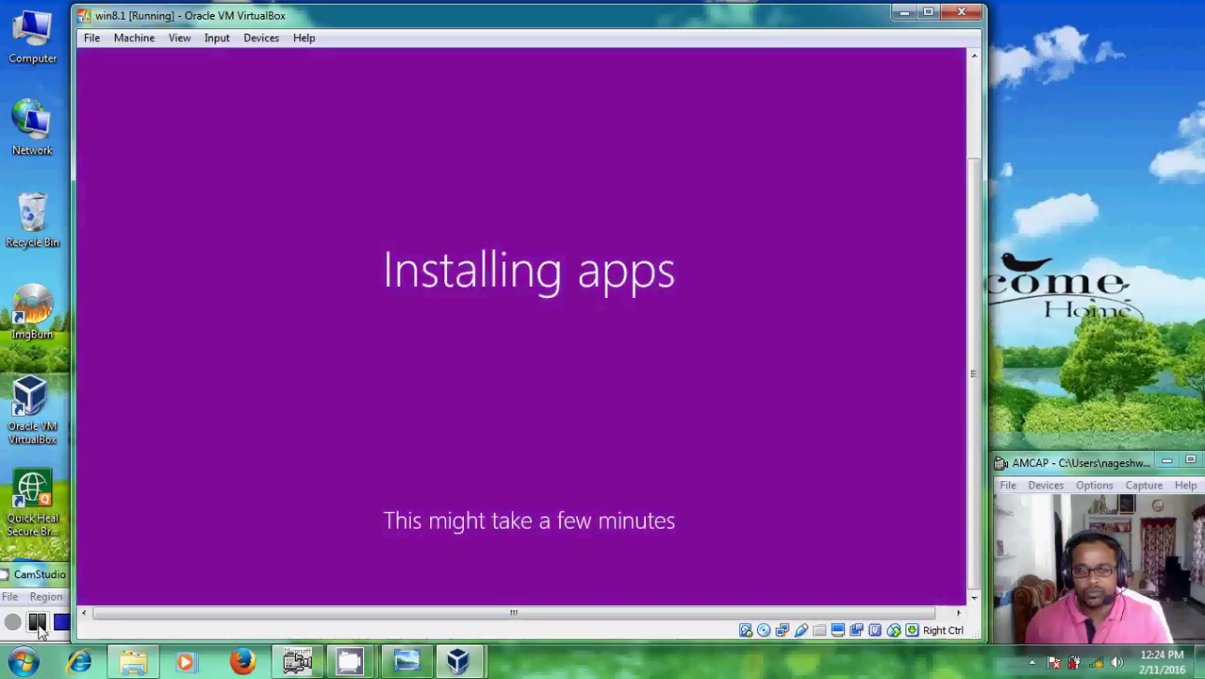
click(39, 626)
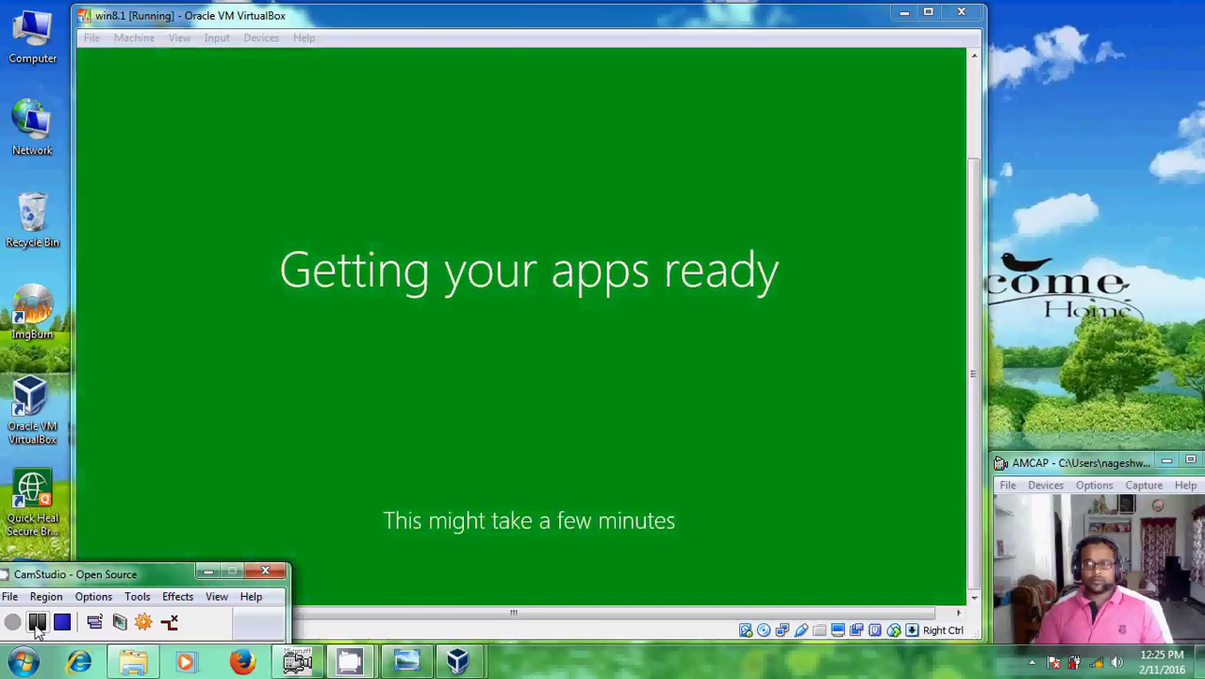
click(12, 622)
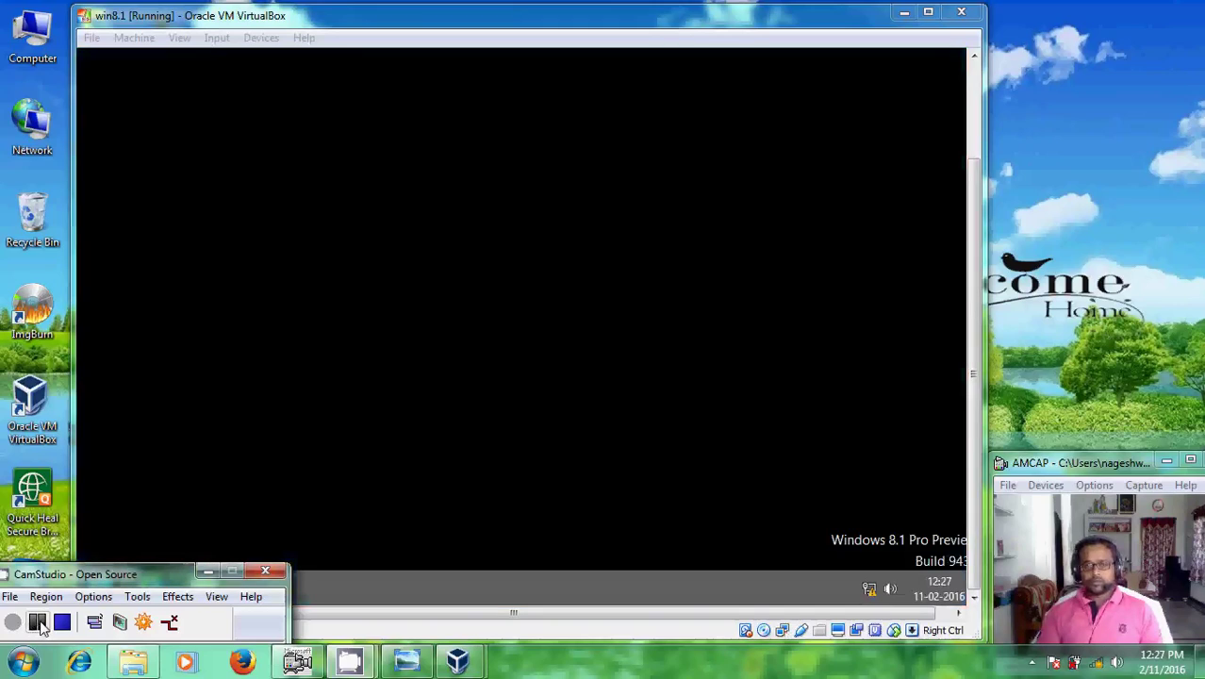
click(37, 623)
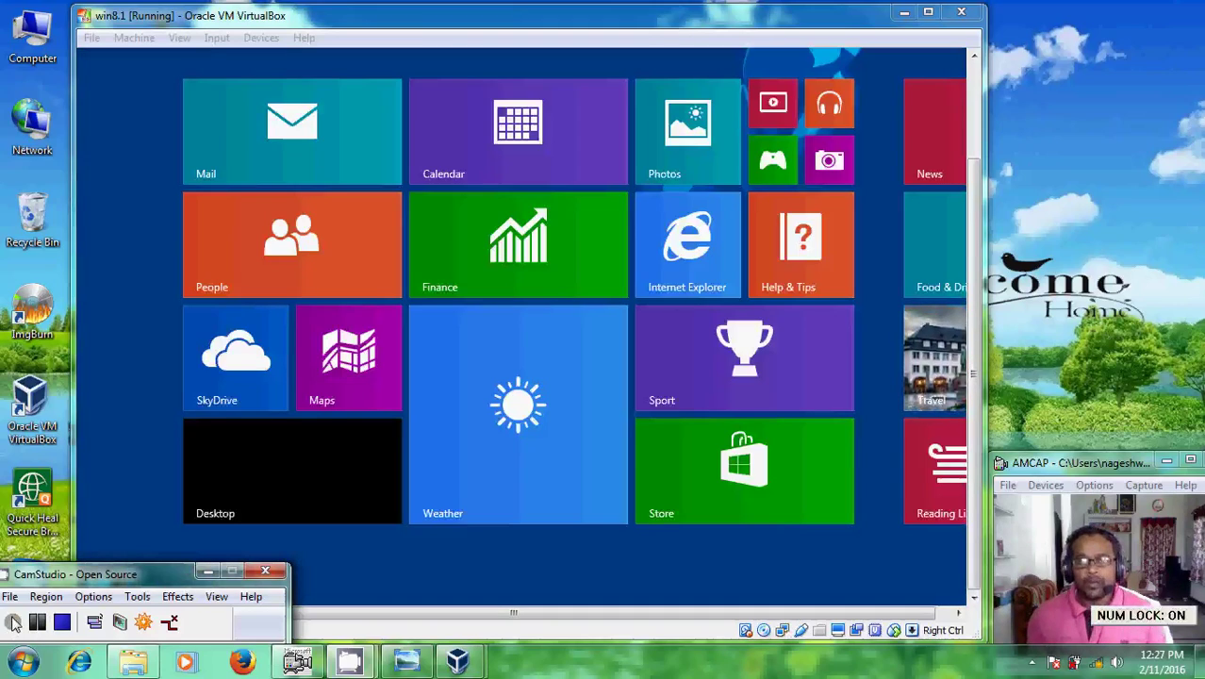
- Look over the app tiles and the account area across the Windows 8.1 Start screen
click(17, 619)
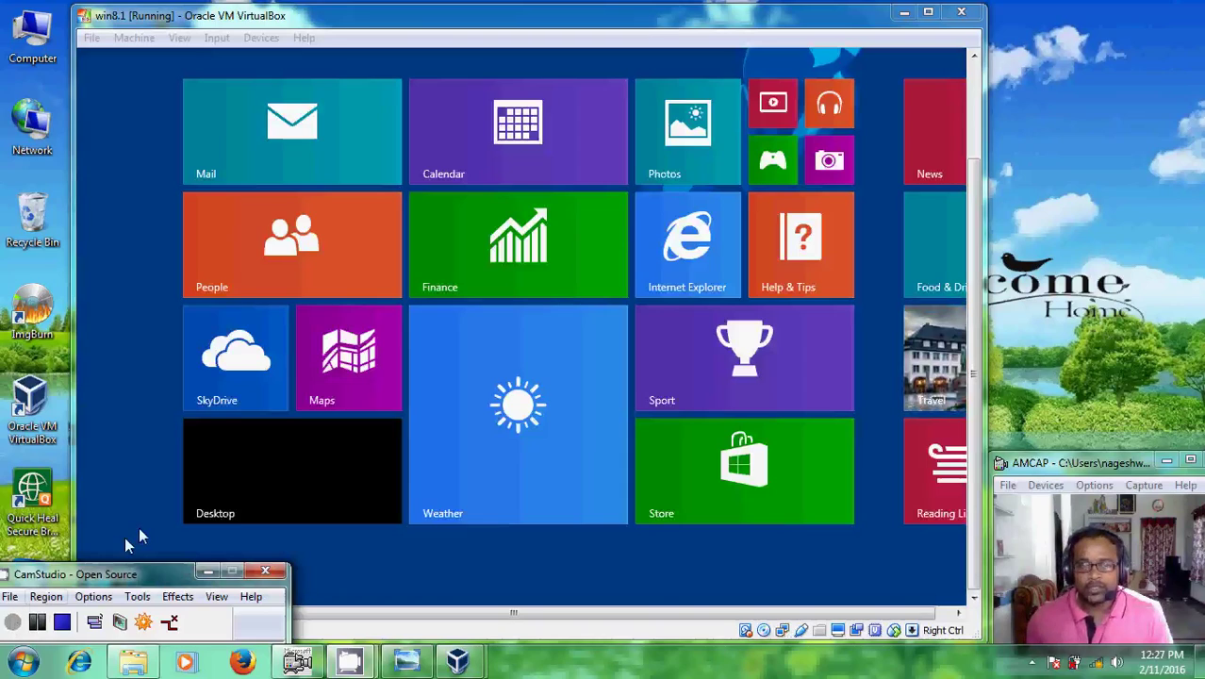
click(539, 21)
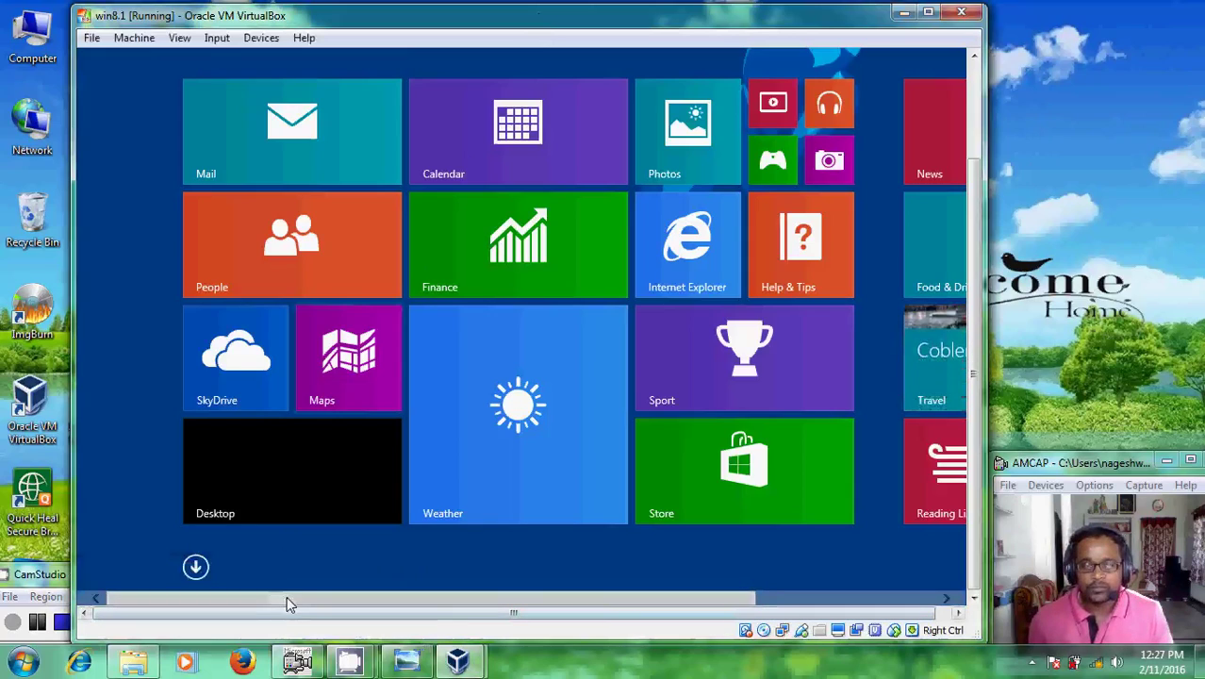
scroll(287, 599, down, 3)
scroll(471, 592, up, 3)
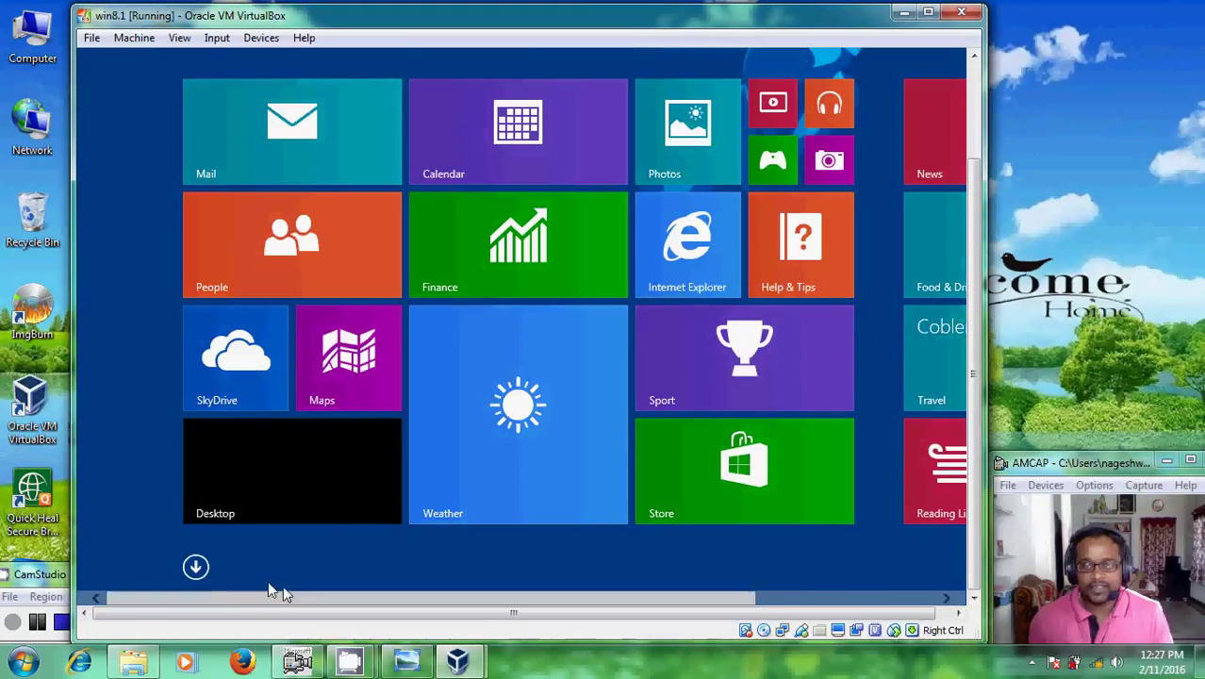
scroll(290, 597, down, 3)
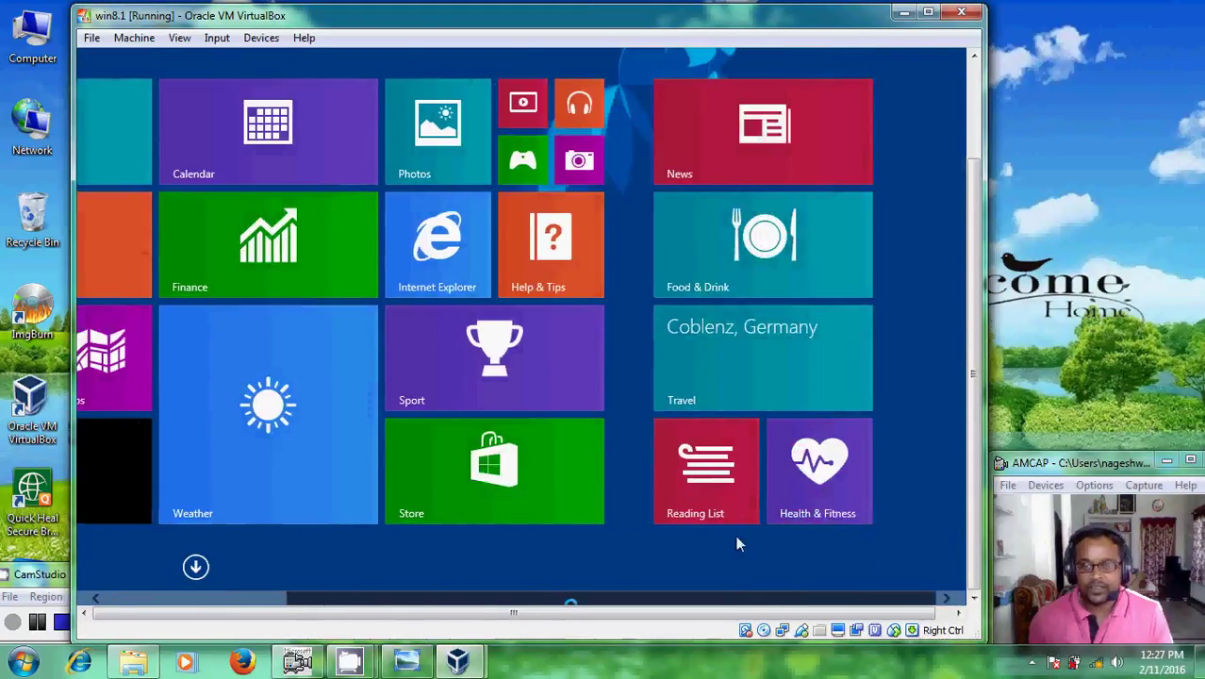
drag(975, 447, 984, 296)
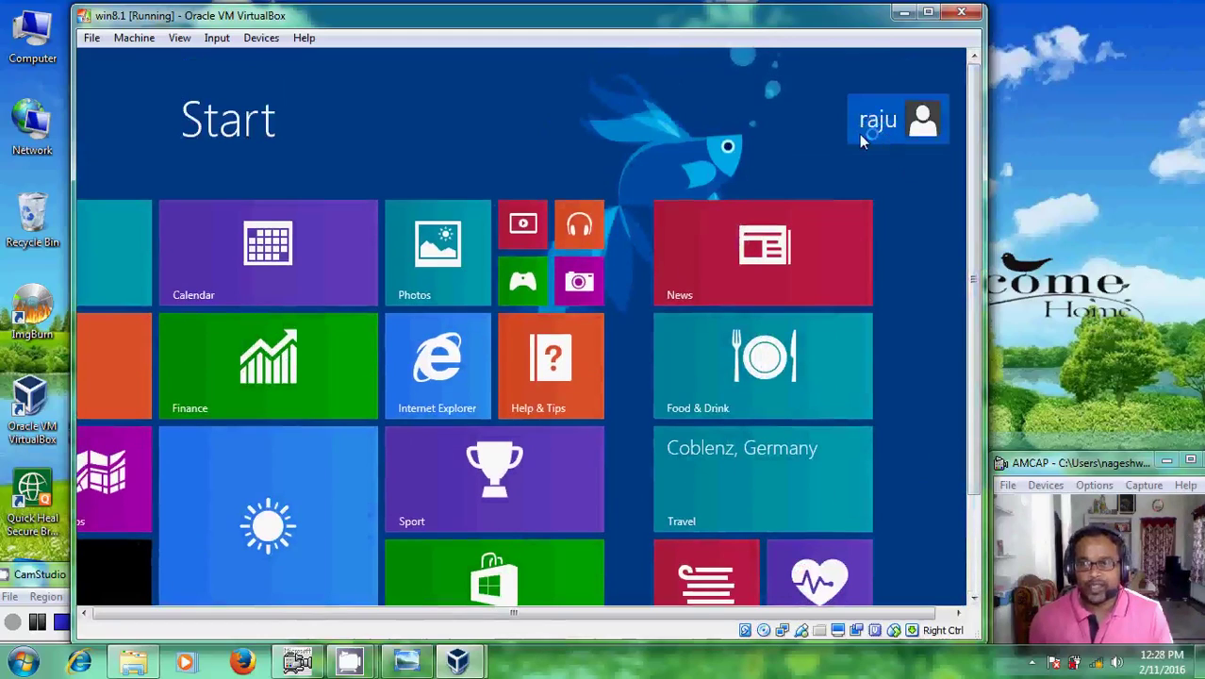
drag(978, 244, 984, 370)
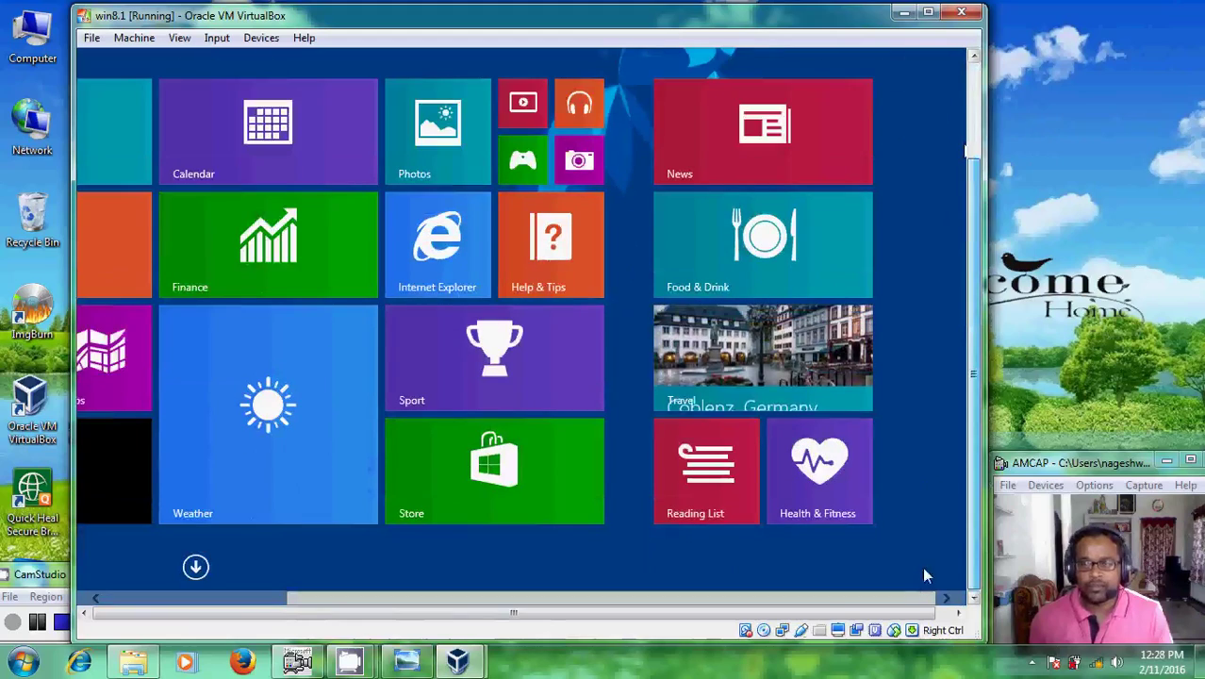
drag(536, 597, 180, 625)
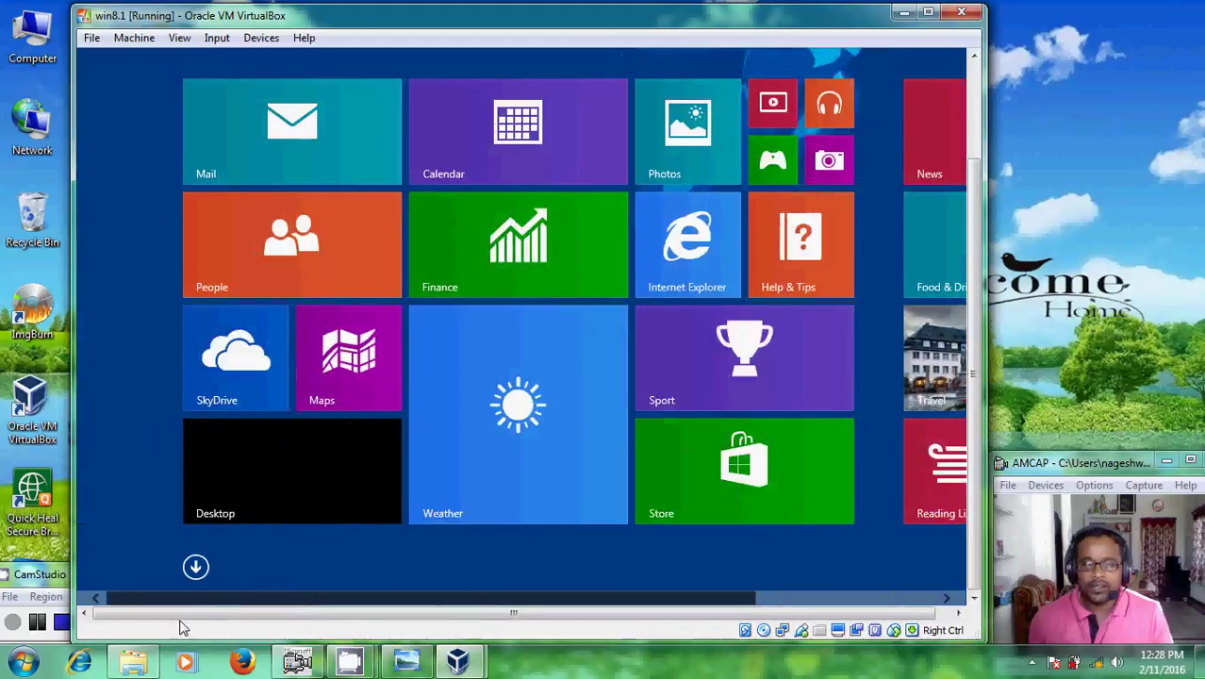
- Go to the guest's desktop and add the Computer and Network icons through the desktop icon settings
click(306, 473)
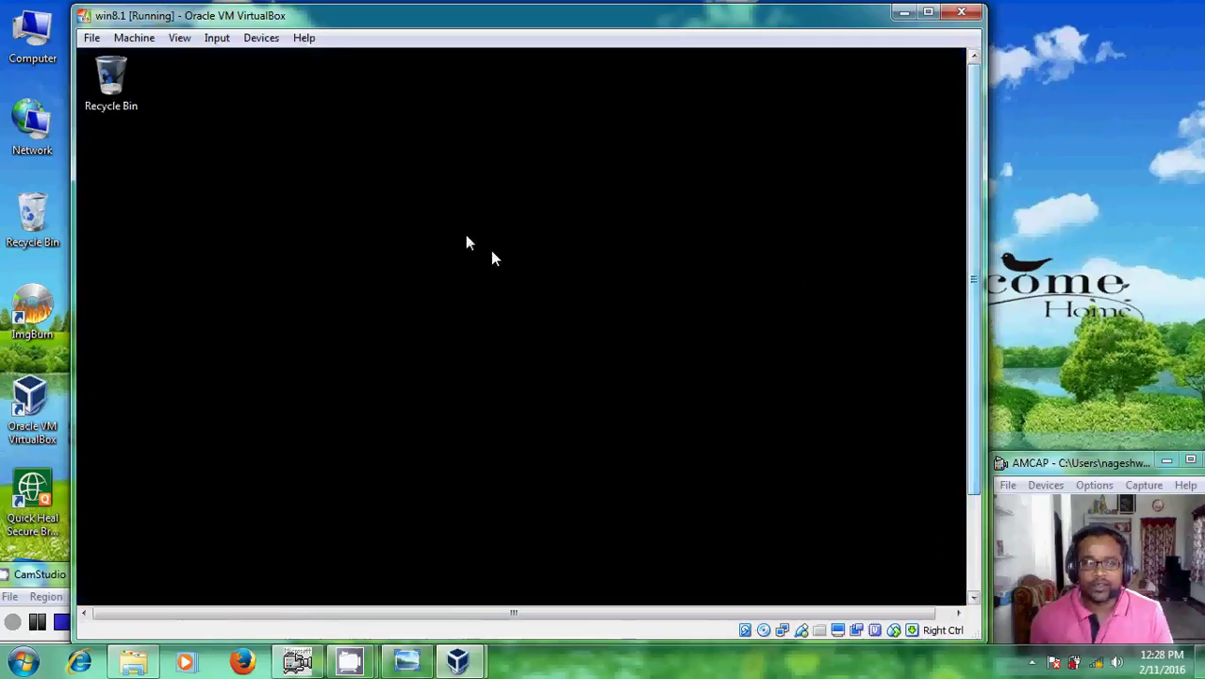
right_click(306, 169)
click(394, 333)
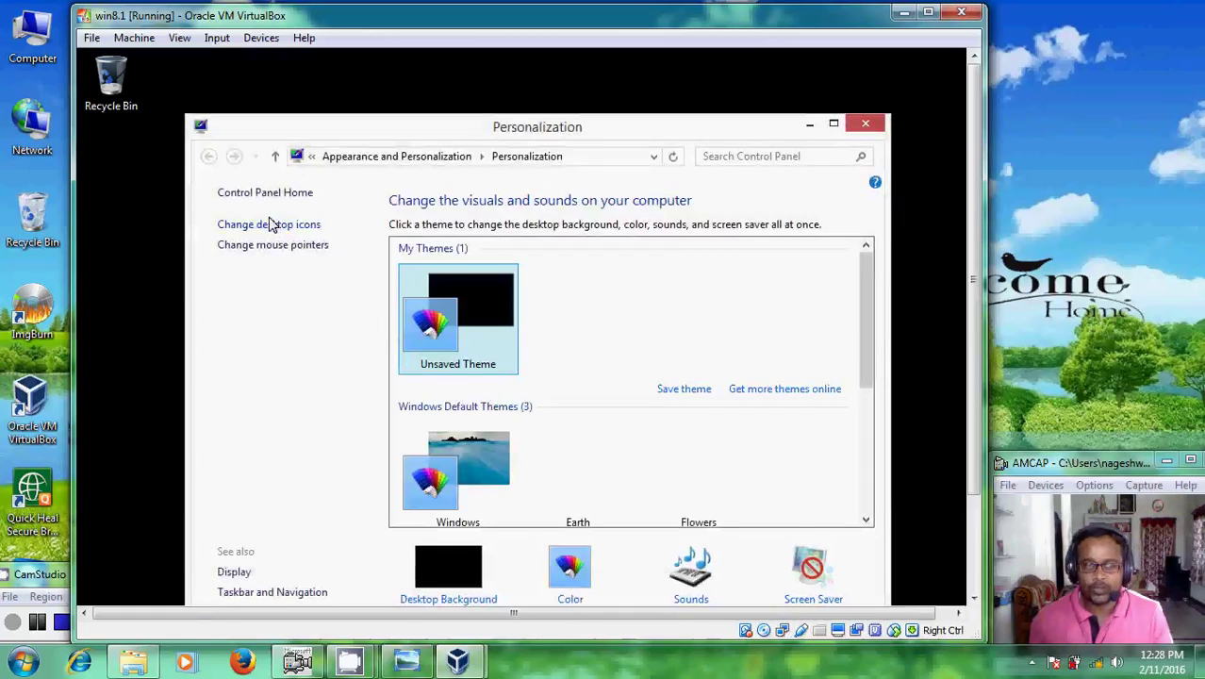
click(271, 226)
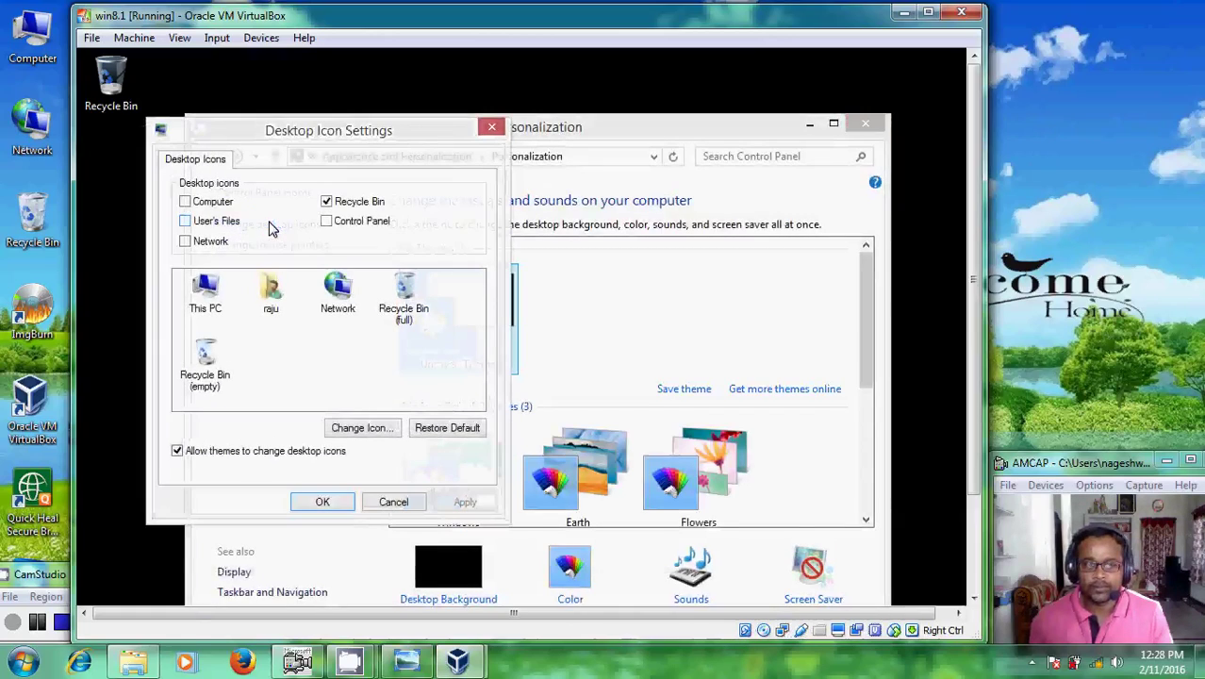
click(218, 202)
click(220, 242)
click(465, 502)
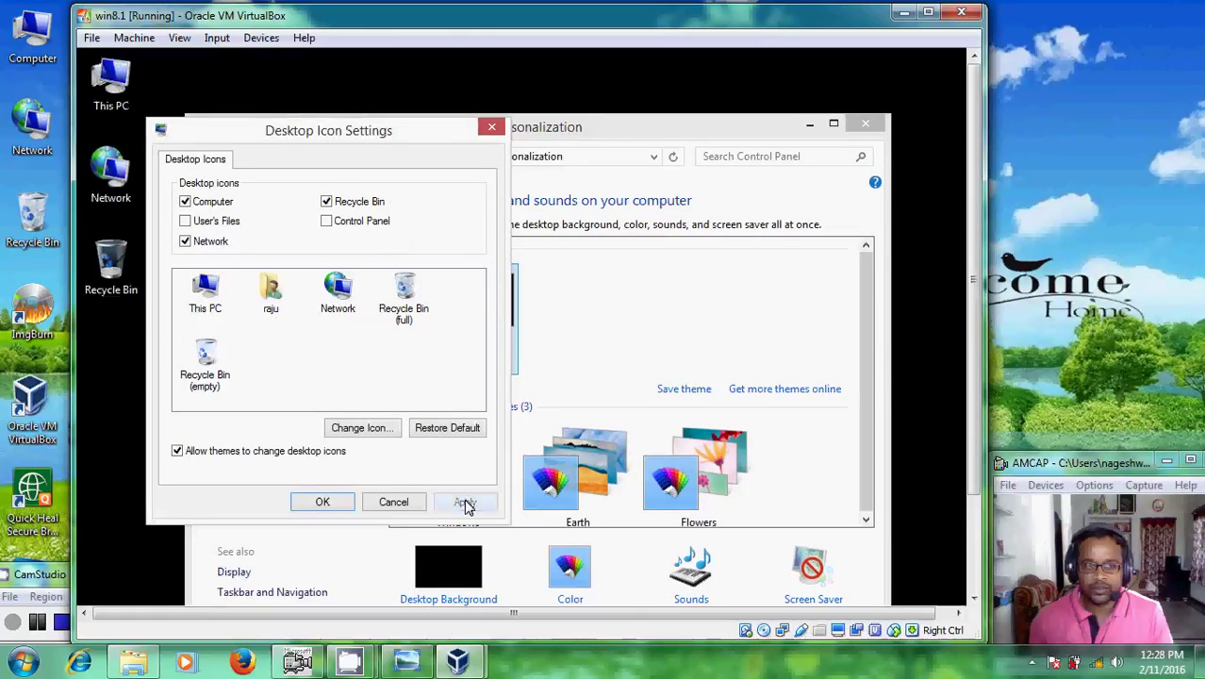
click(320, 505)
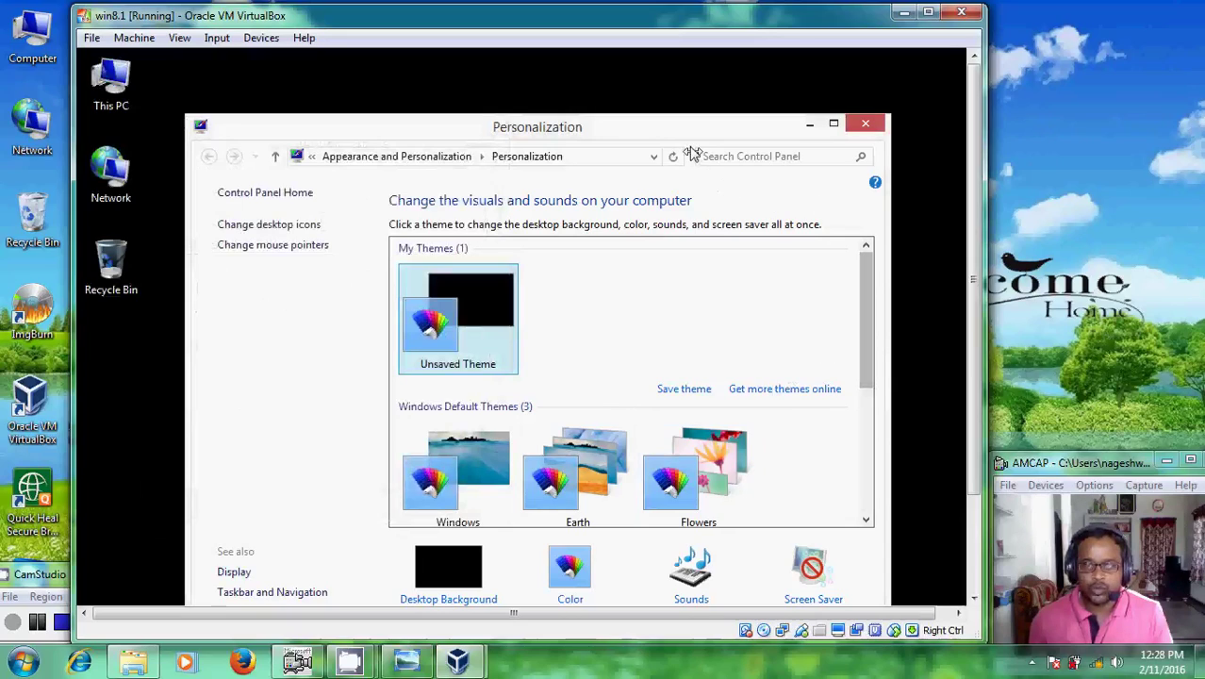
- Look over the theme, background, color, sound and screen saver options in the Personalization window and close it
drag(684, 127, 692, 88)
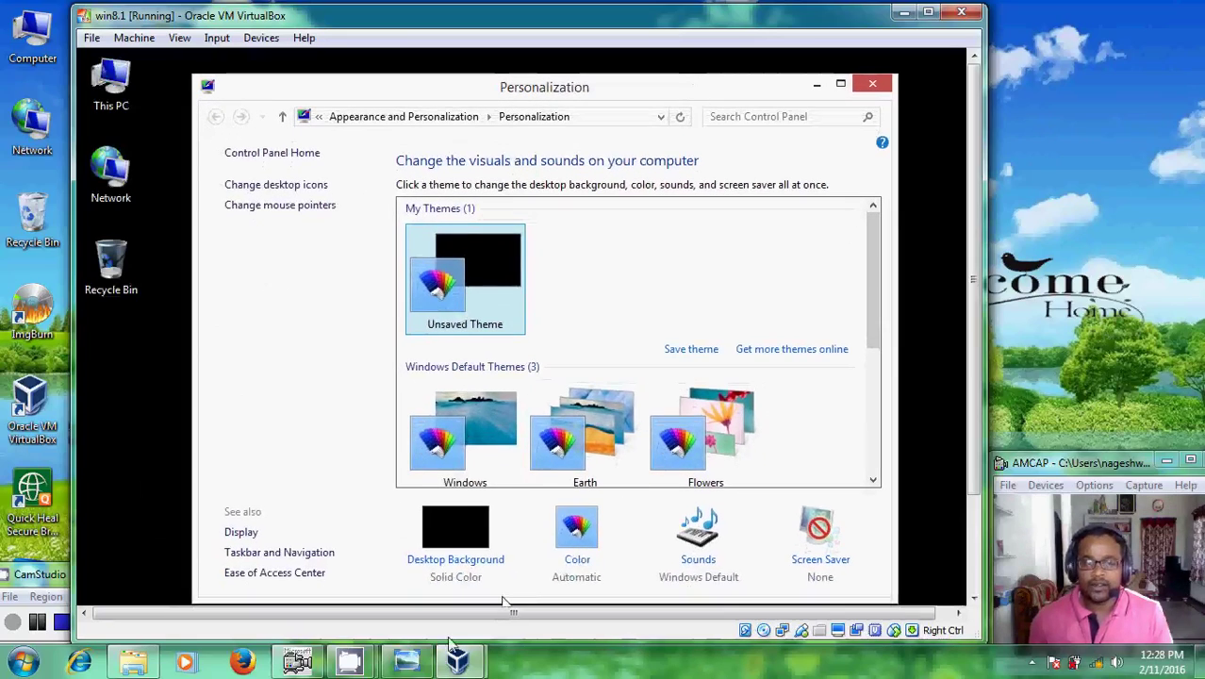
click(794, 565)
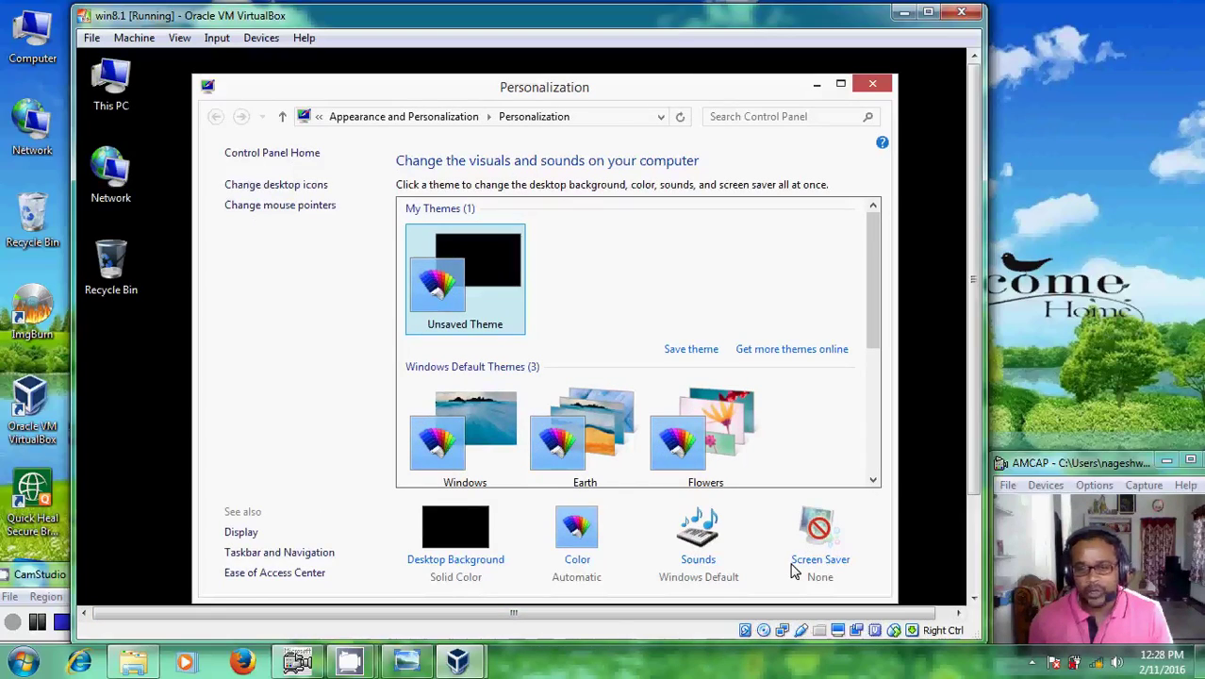
click(873, 86)
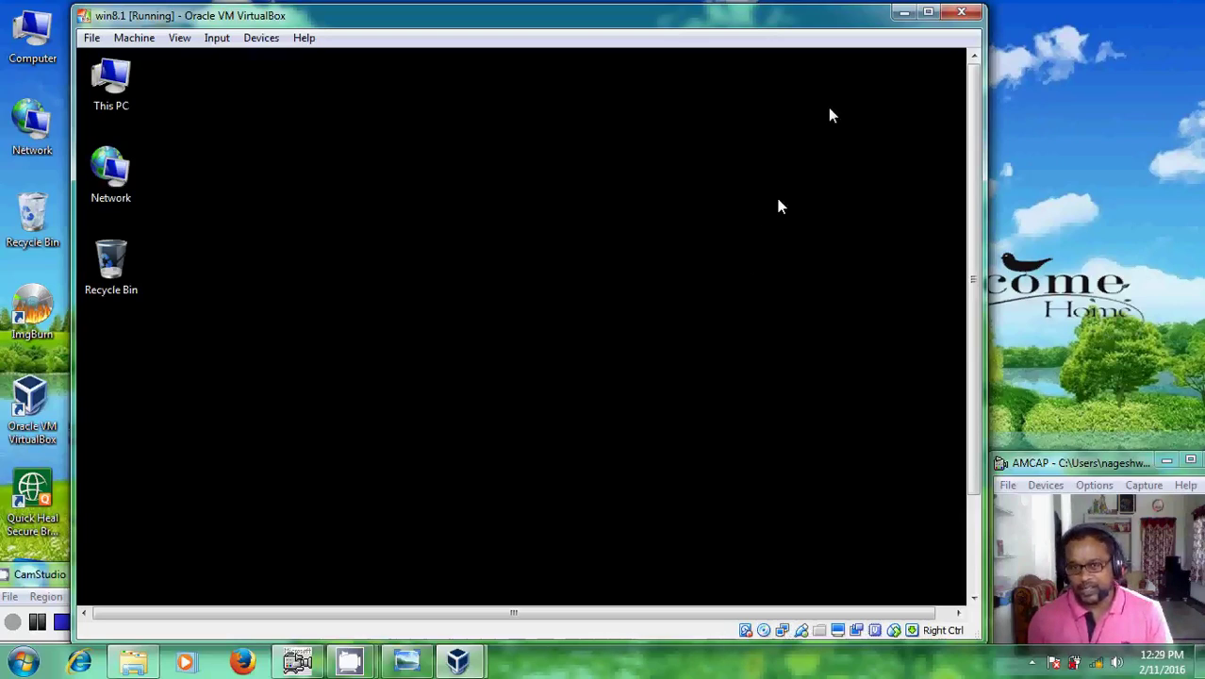
- Minimize the win8.1 machine and VirtualBox Manager windows and dismiss the host's AutoPlay dialog
click(904, 11)
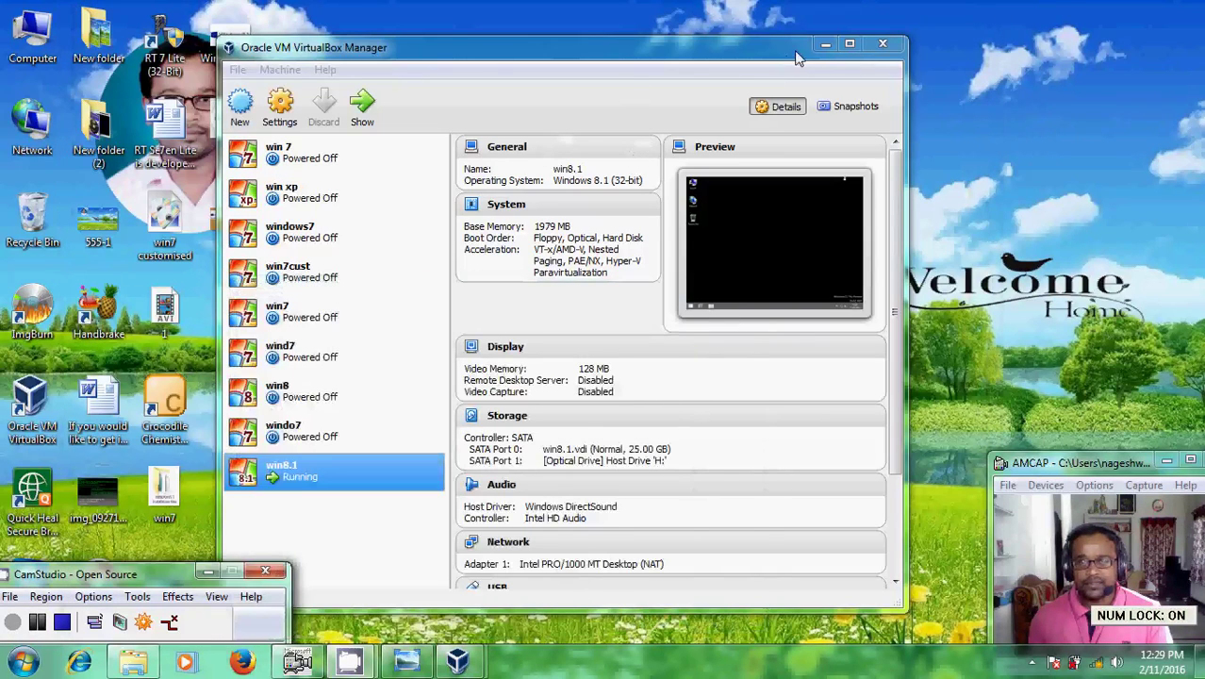
click(825, 44)
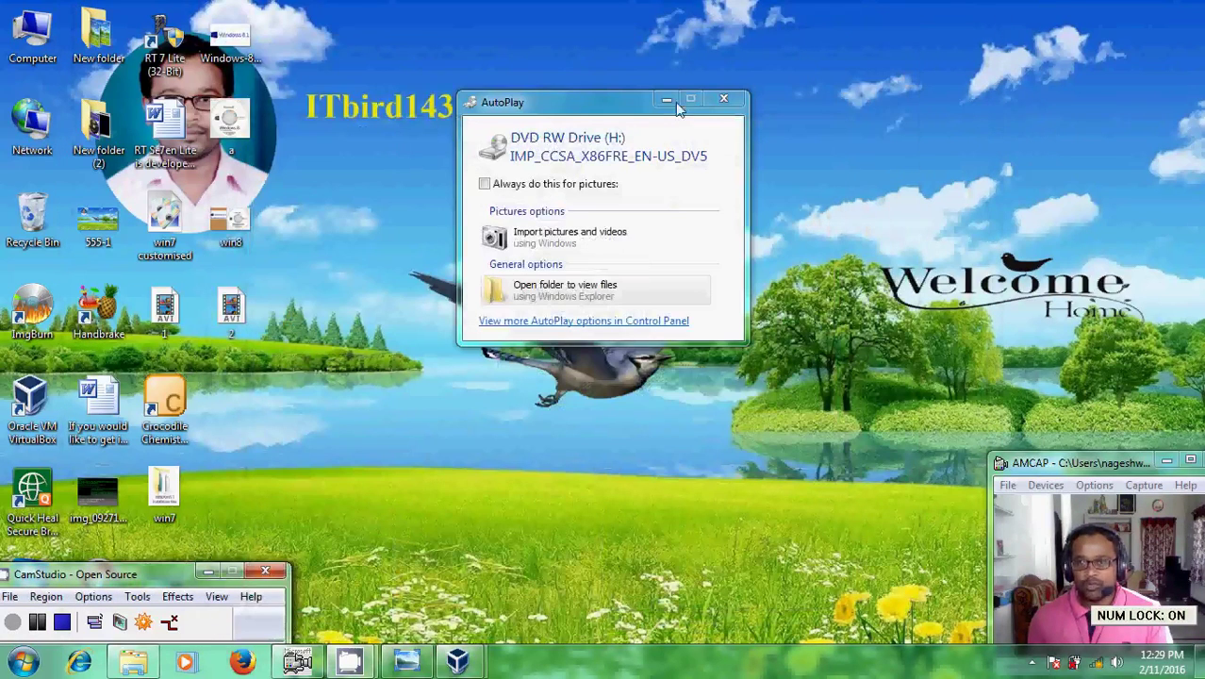
click(723, 99)
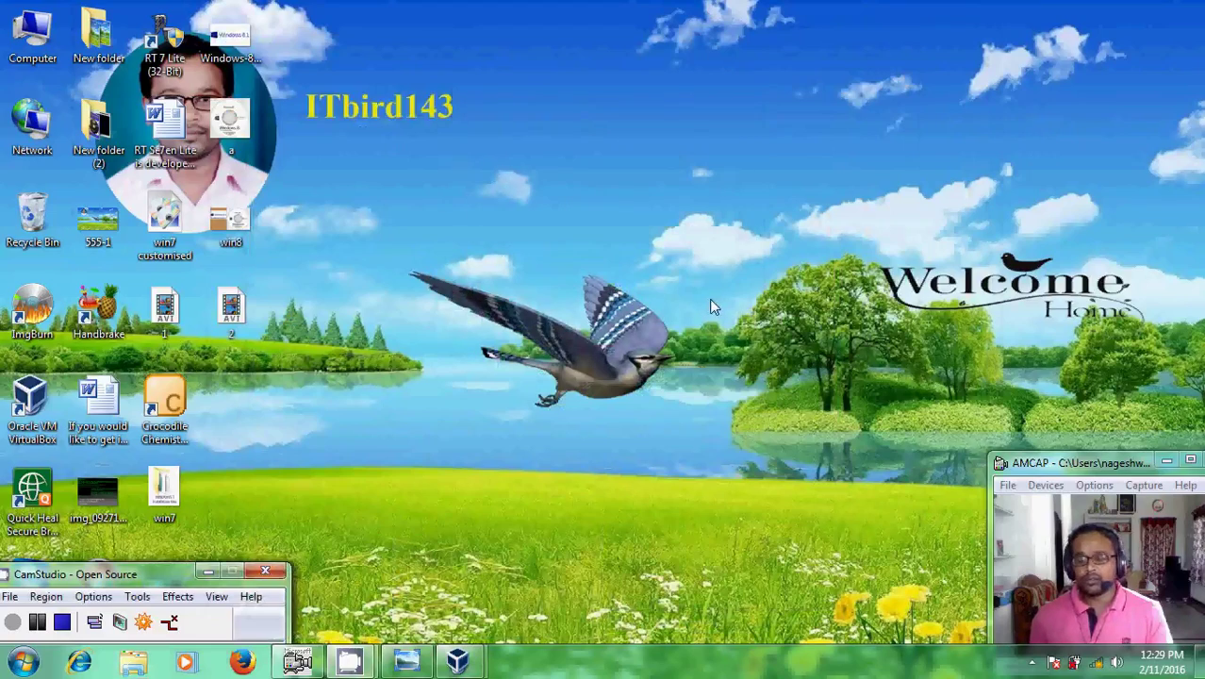